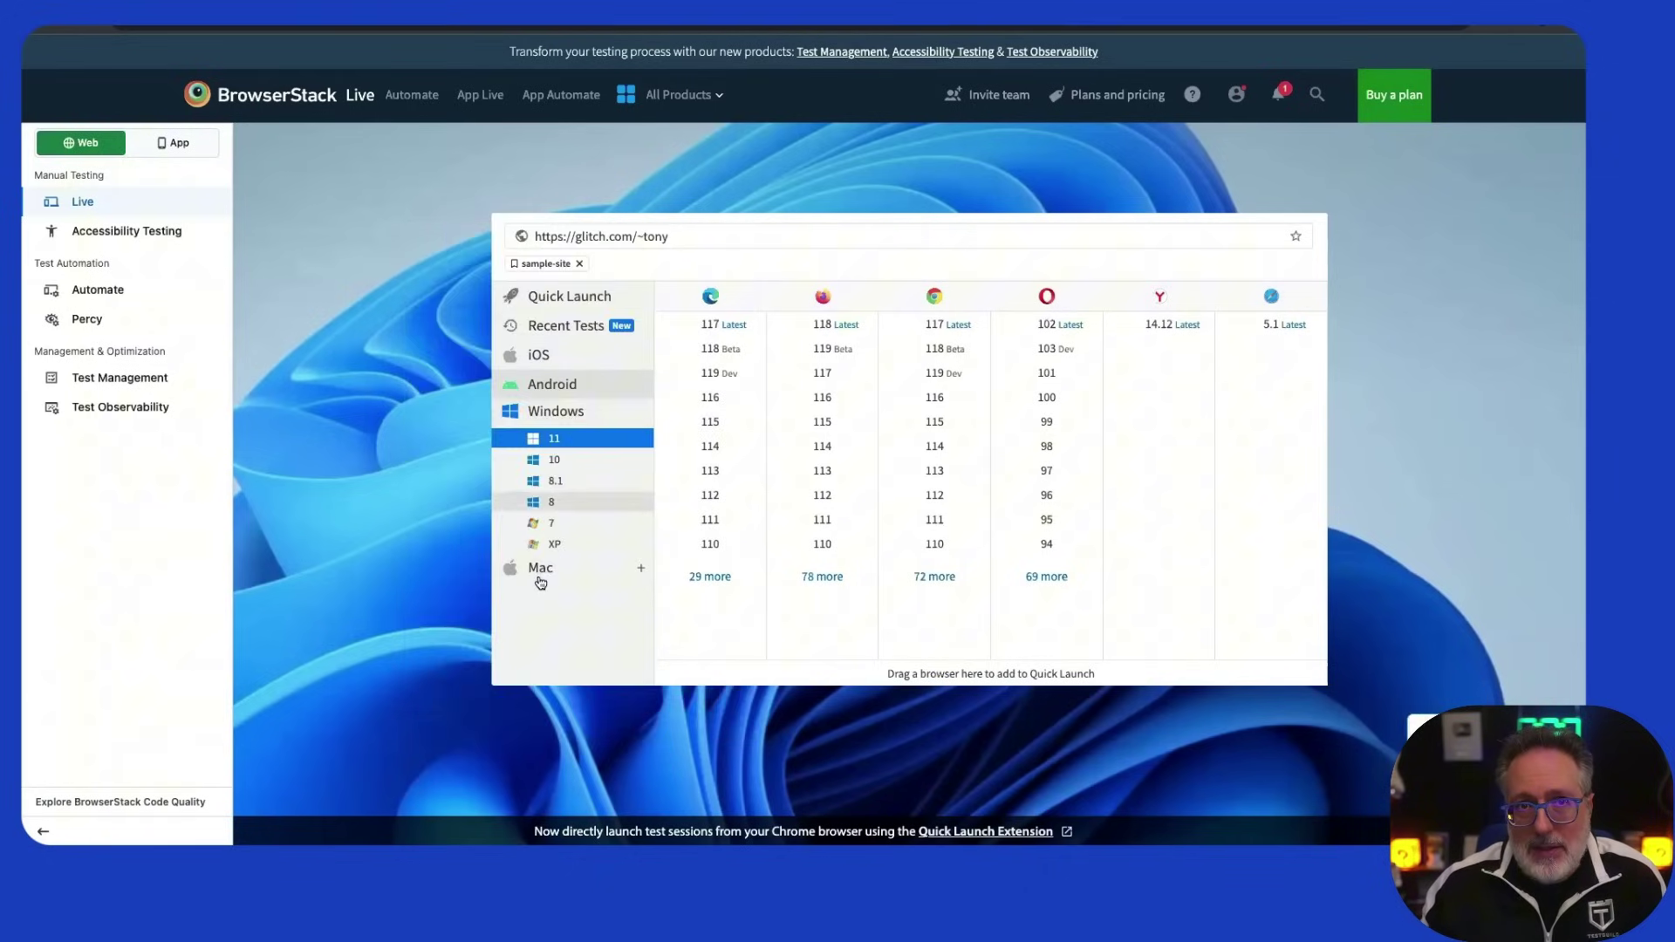
Browse the macOS browser options, switching to the Sonoma version.
click(539, 567)
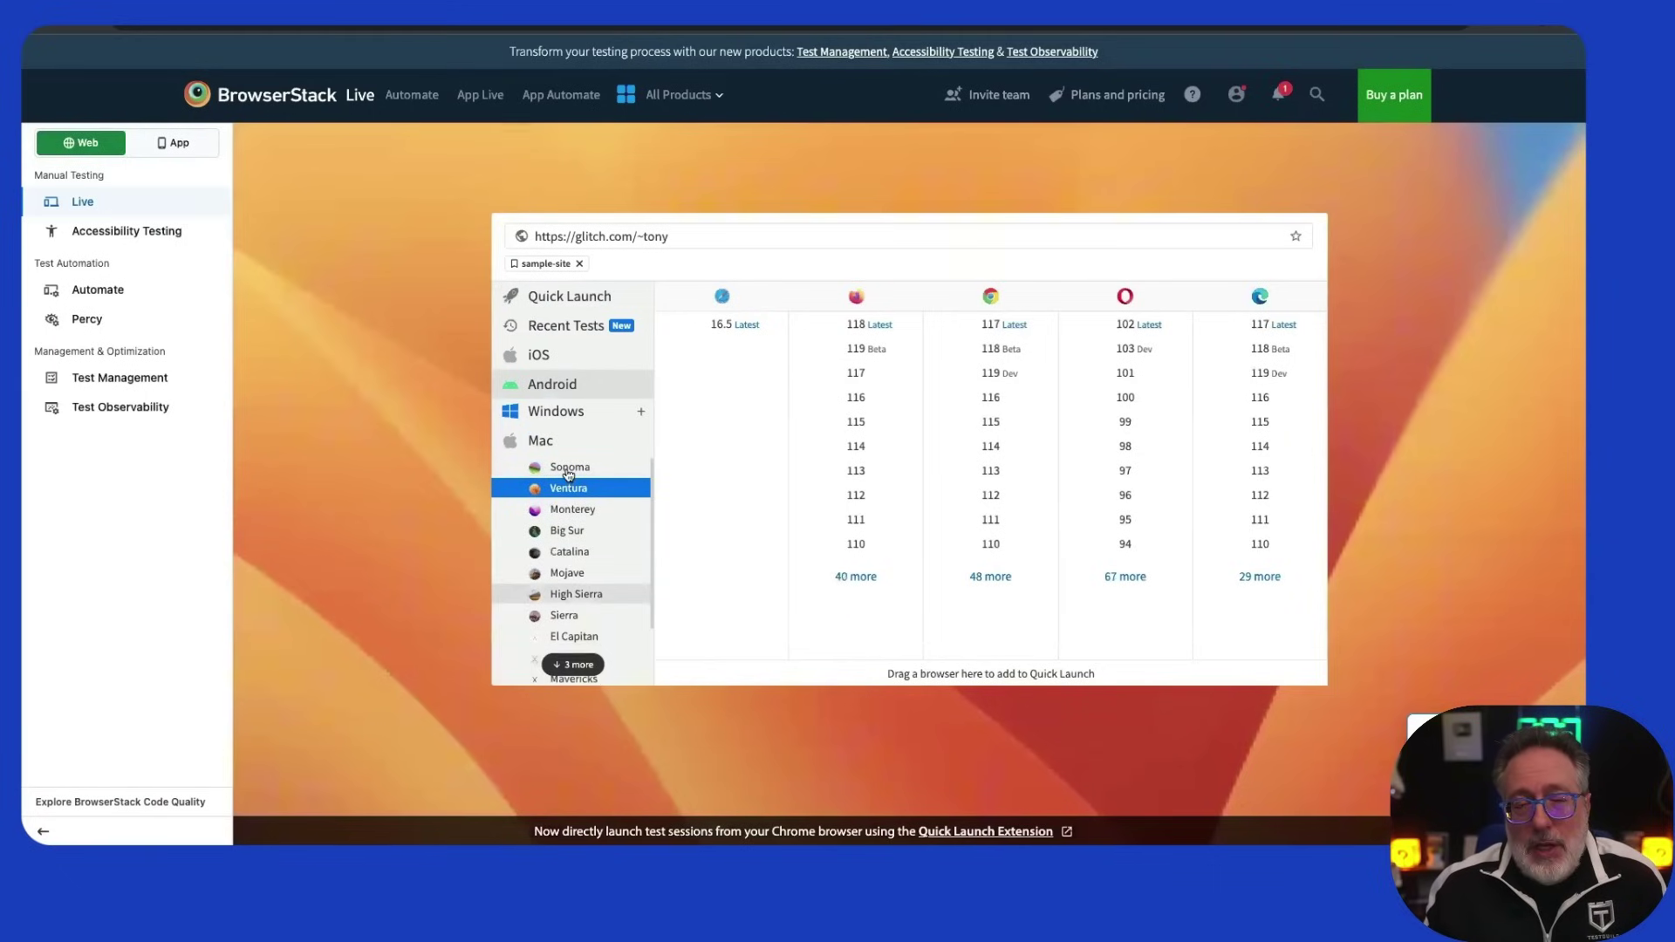
click(567, 470)
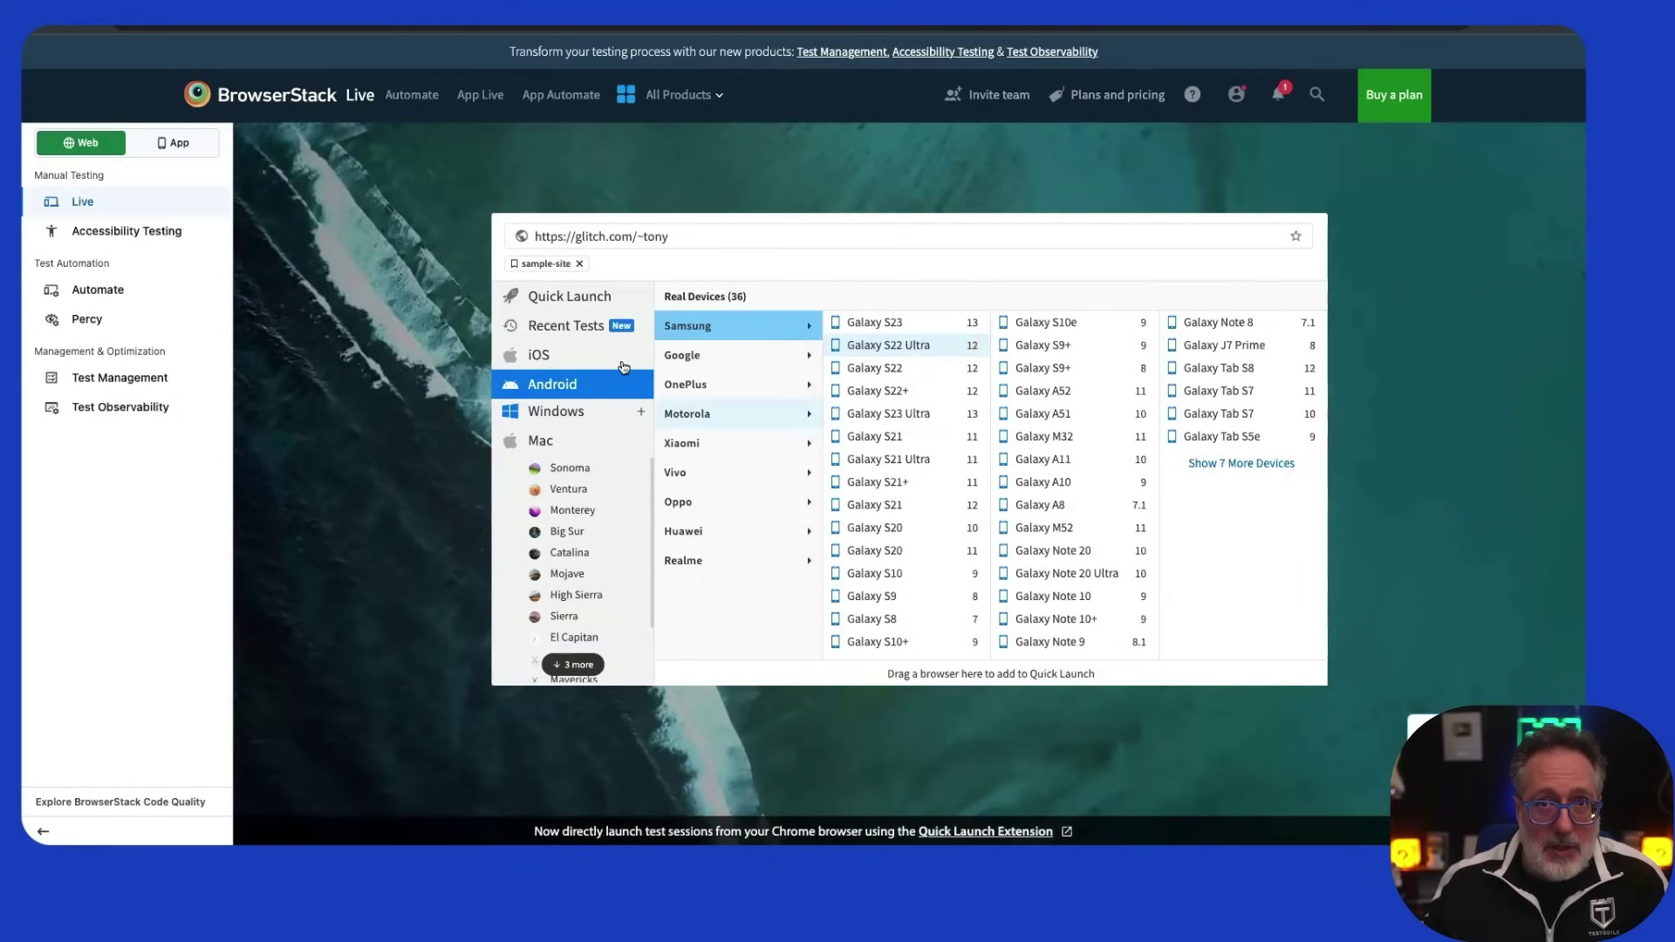
Bag an iPhone 12, sign in with the demo username and password, then set 1280x1024 resolution.
click(625, 365)
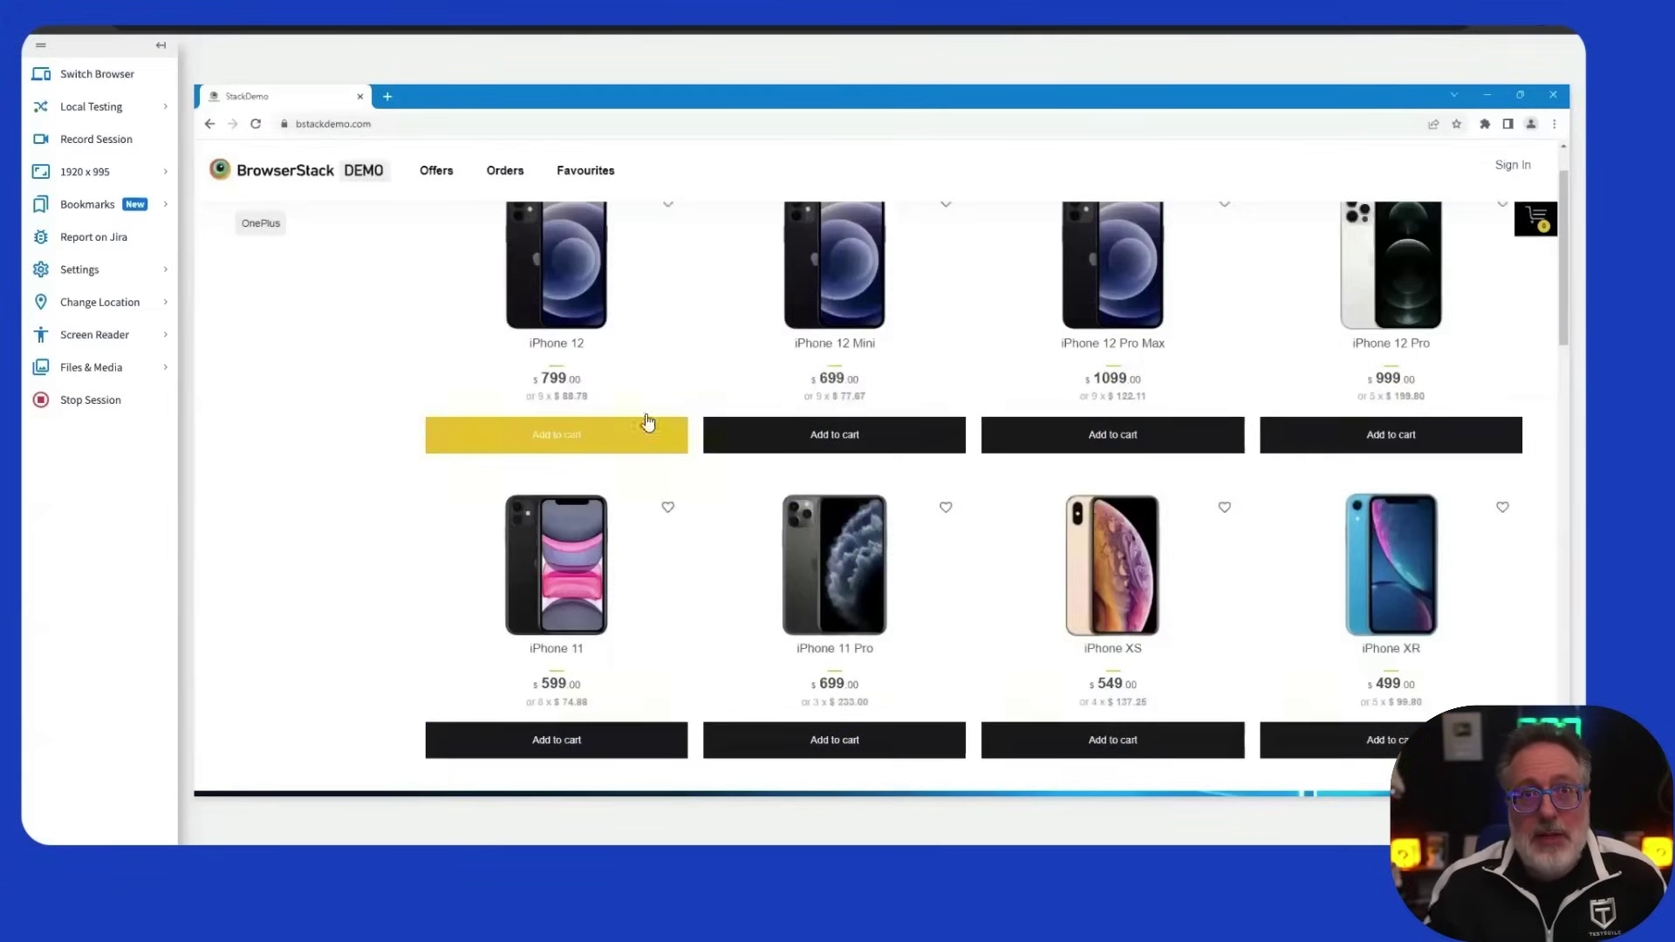
click(646, 422)
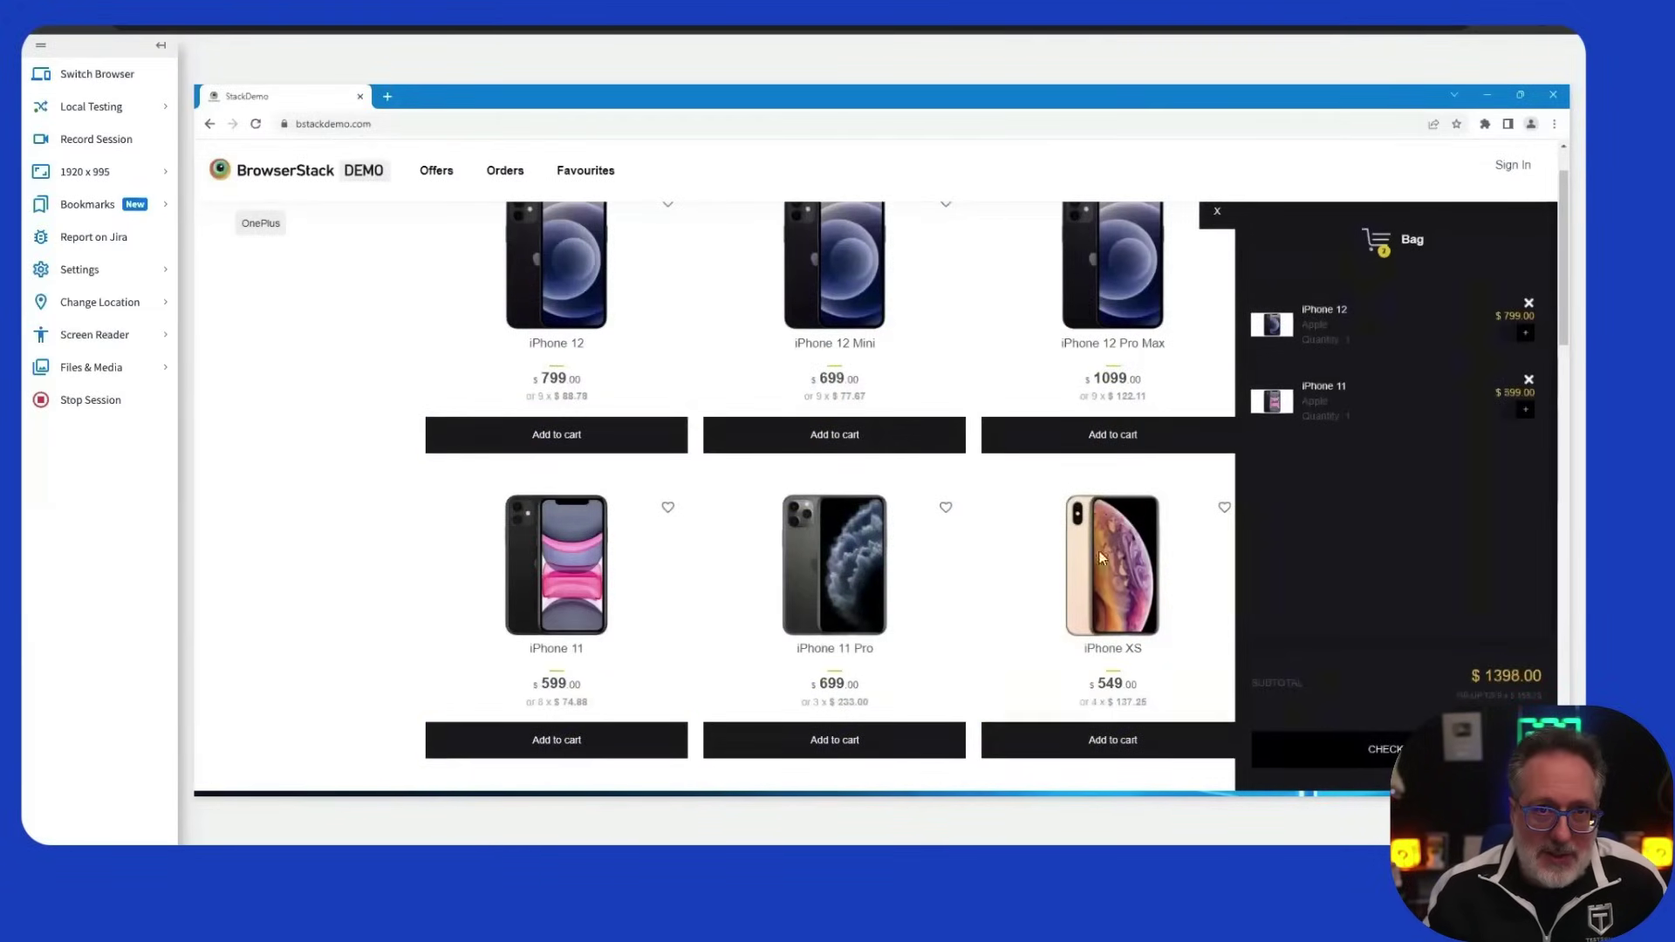
click(908, 415)
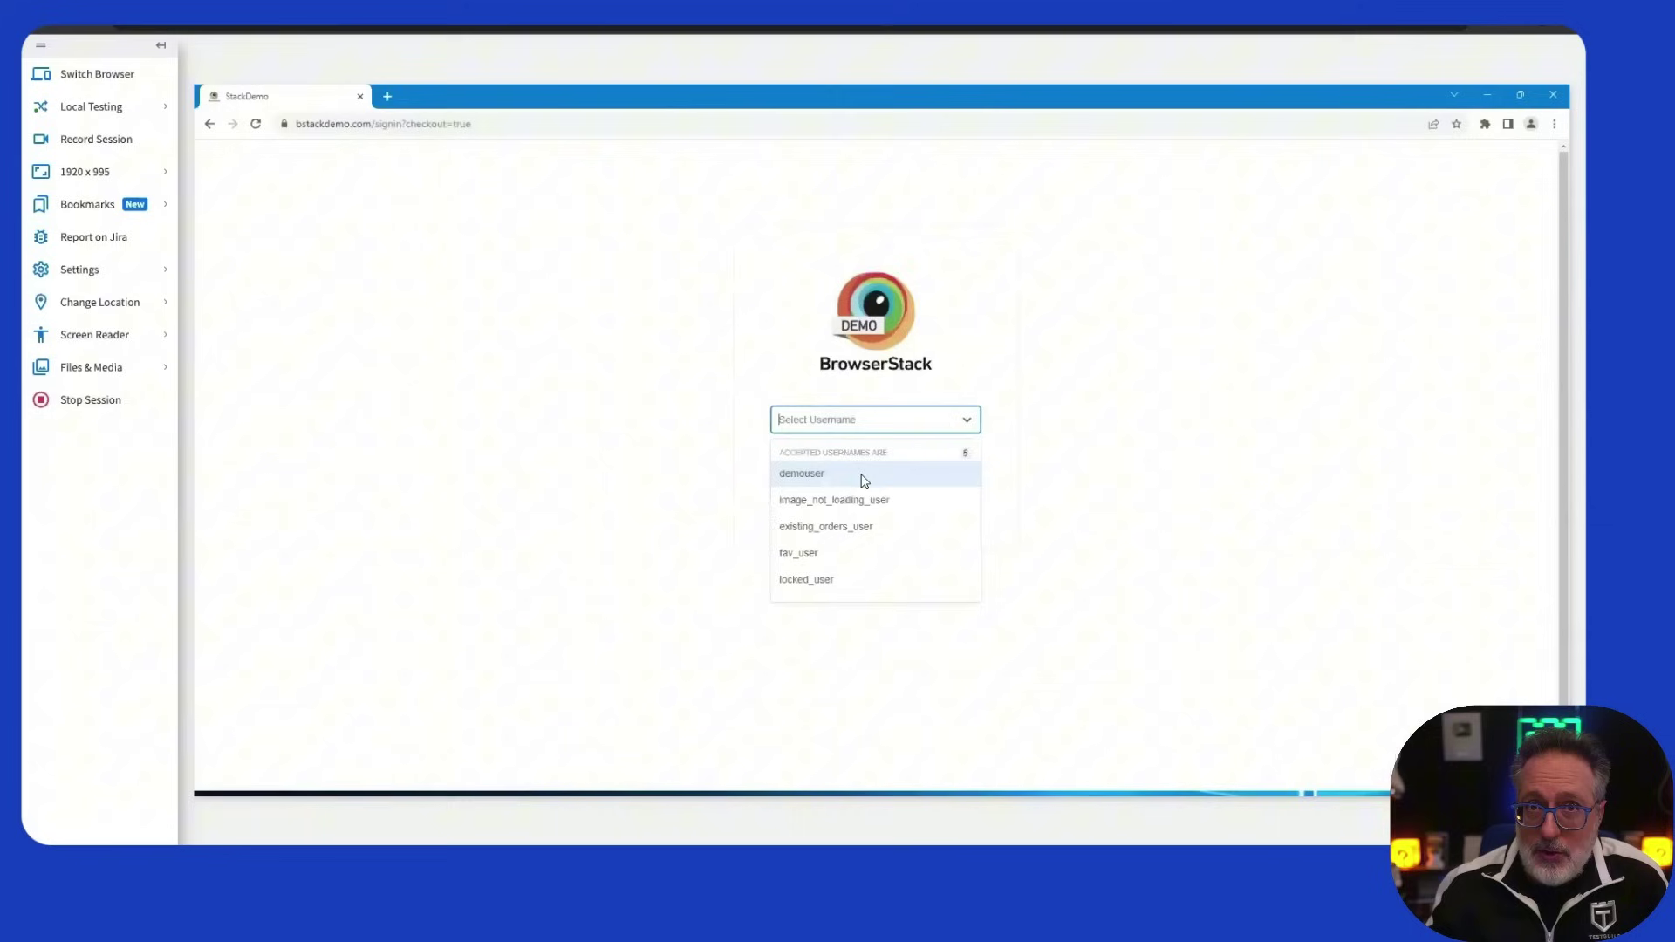
click(864, 478)
click(876, 458)
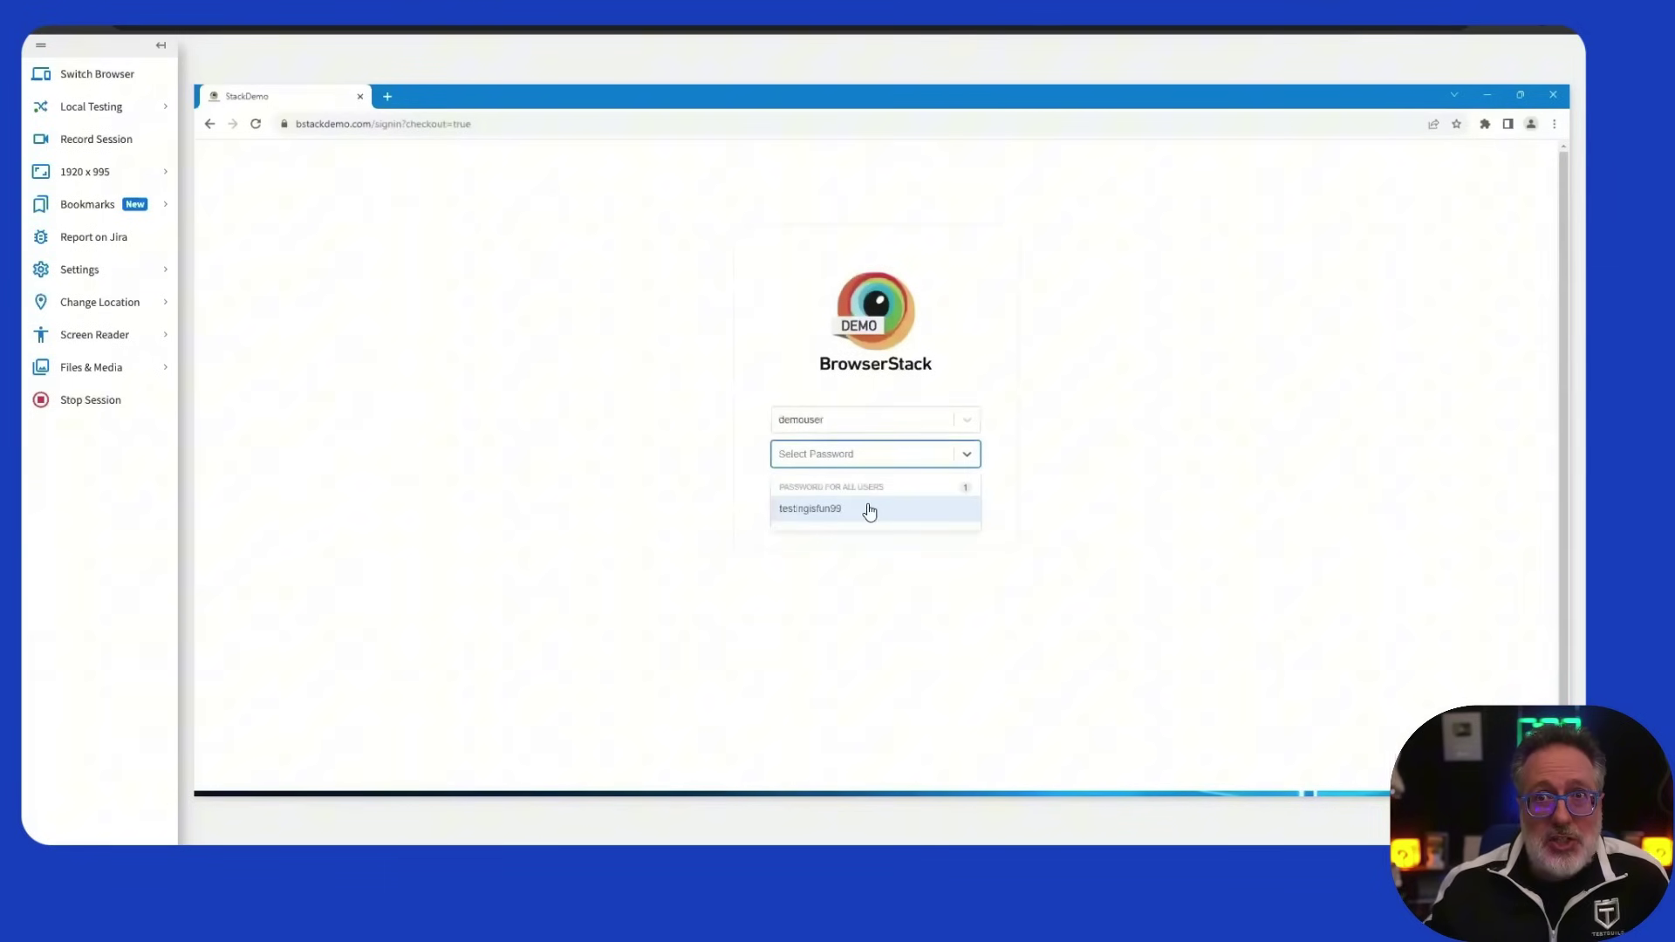
click(872, 510)
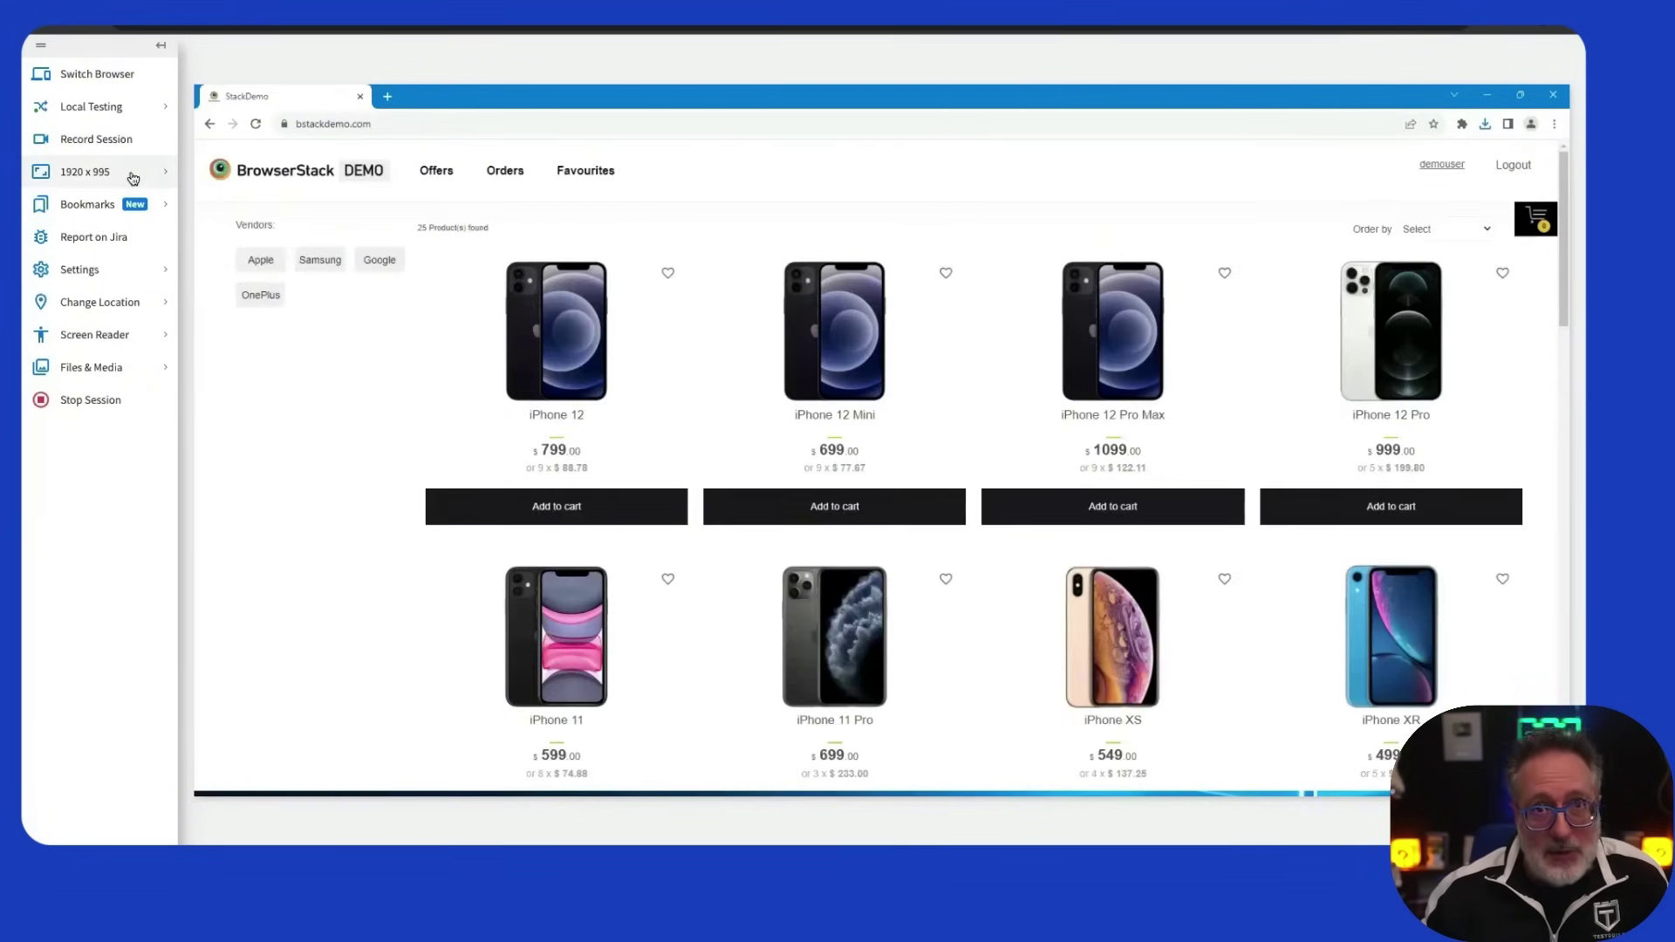
click(133, 176)
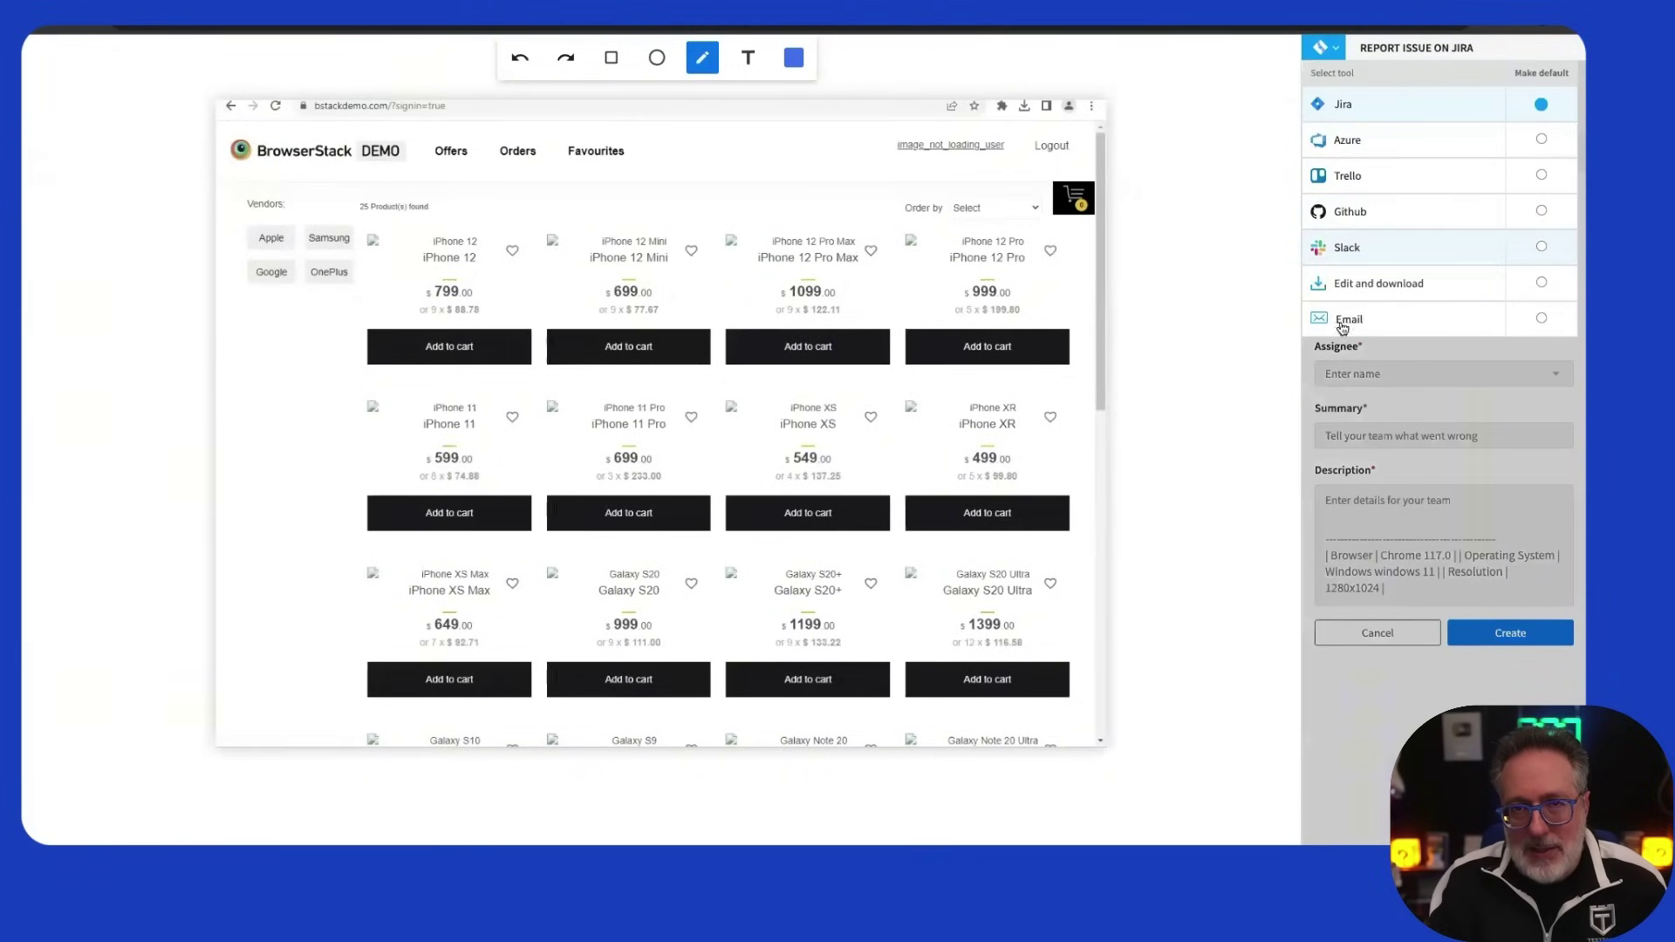
Send the issue to Jira and choose an annotation colour and the Box drawing tool.
click(1338, 52)
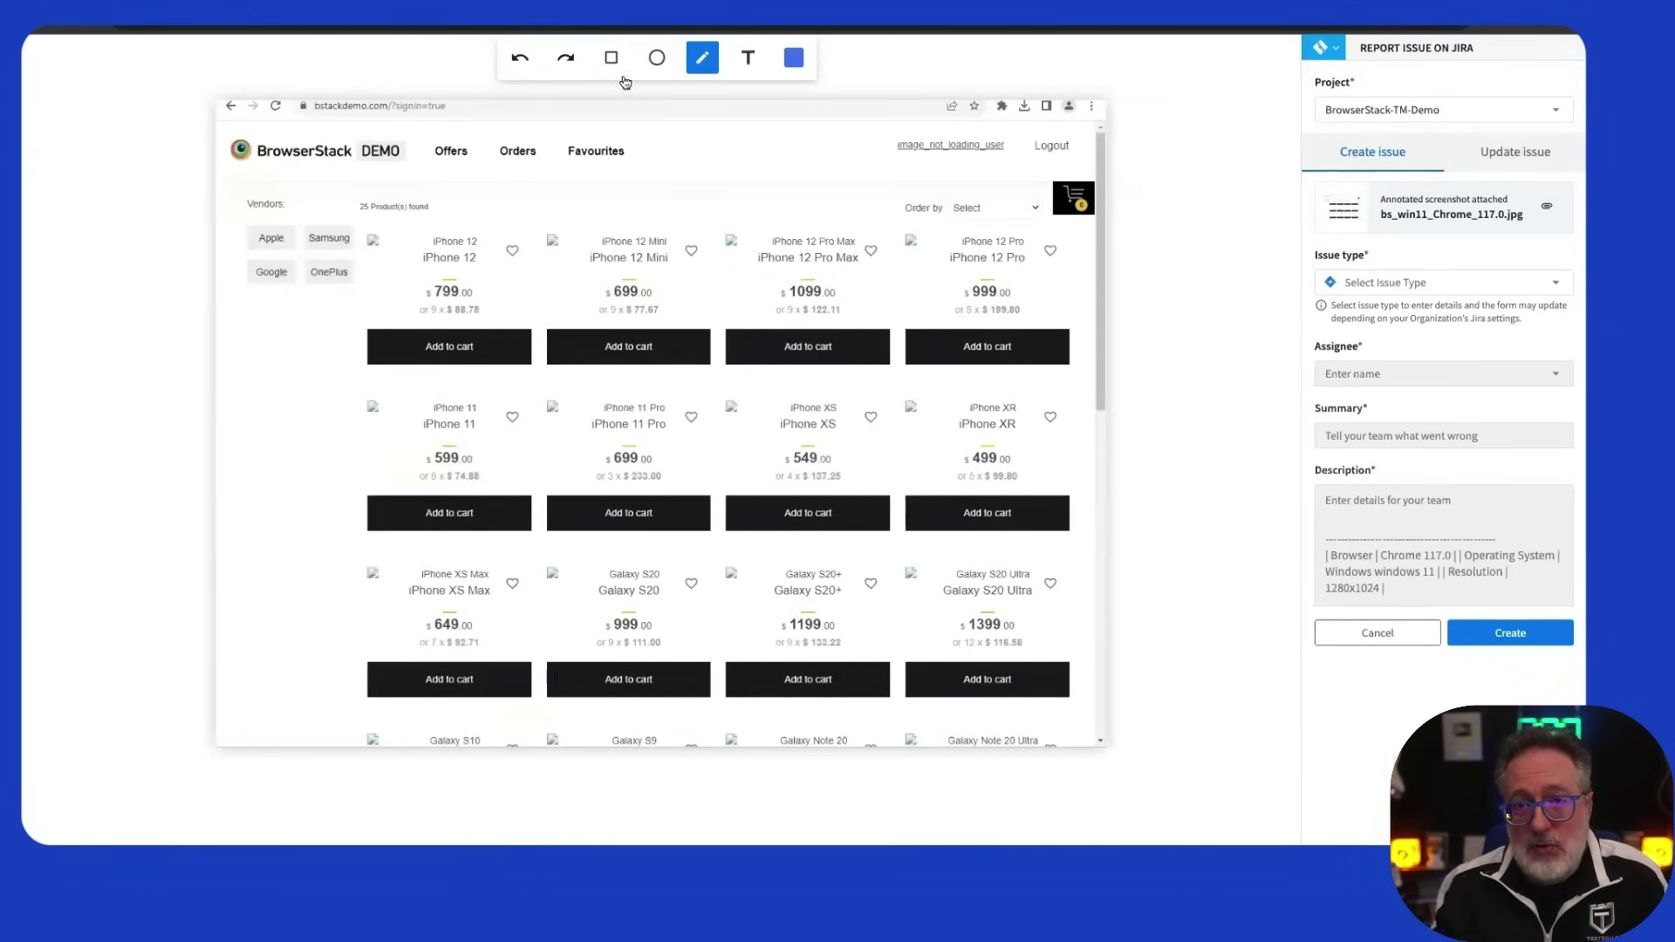
click(791, 59)
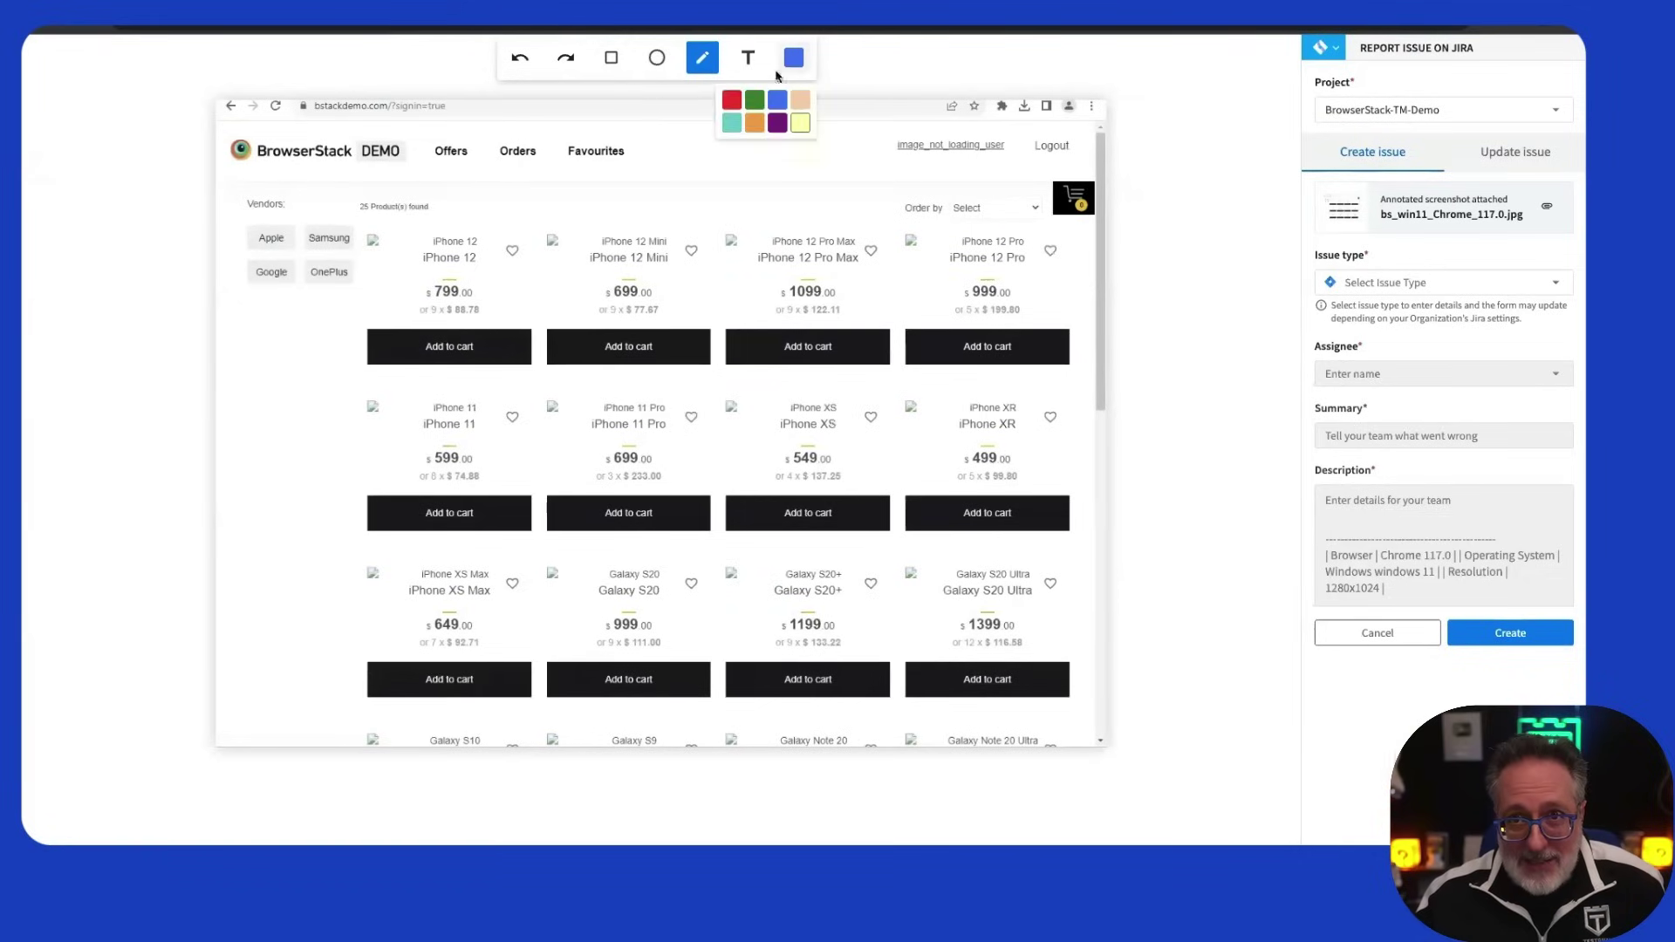
click(612, 57)
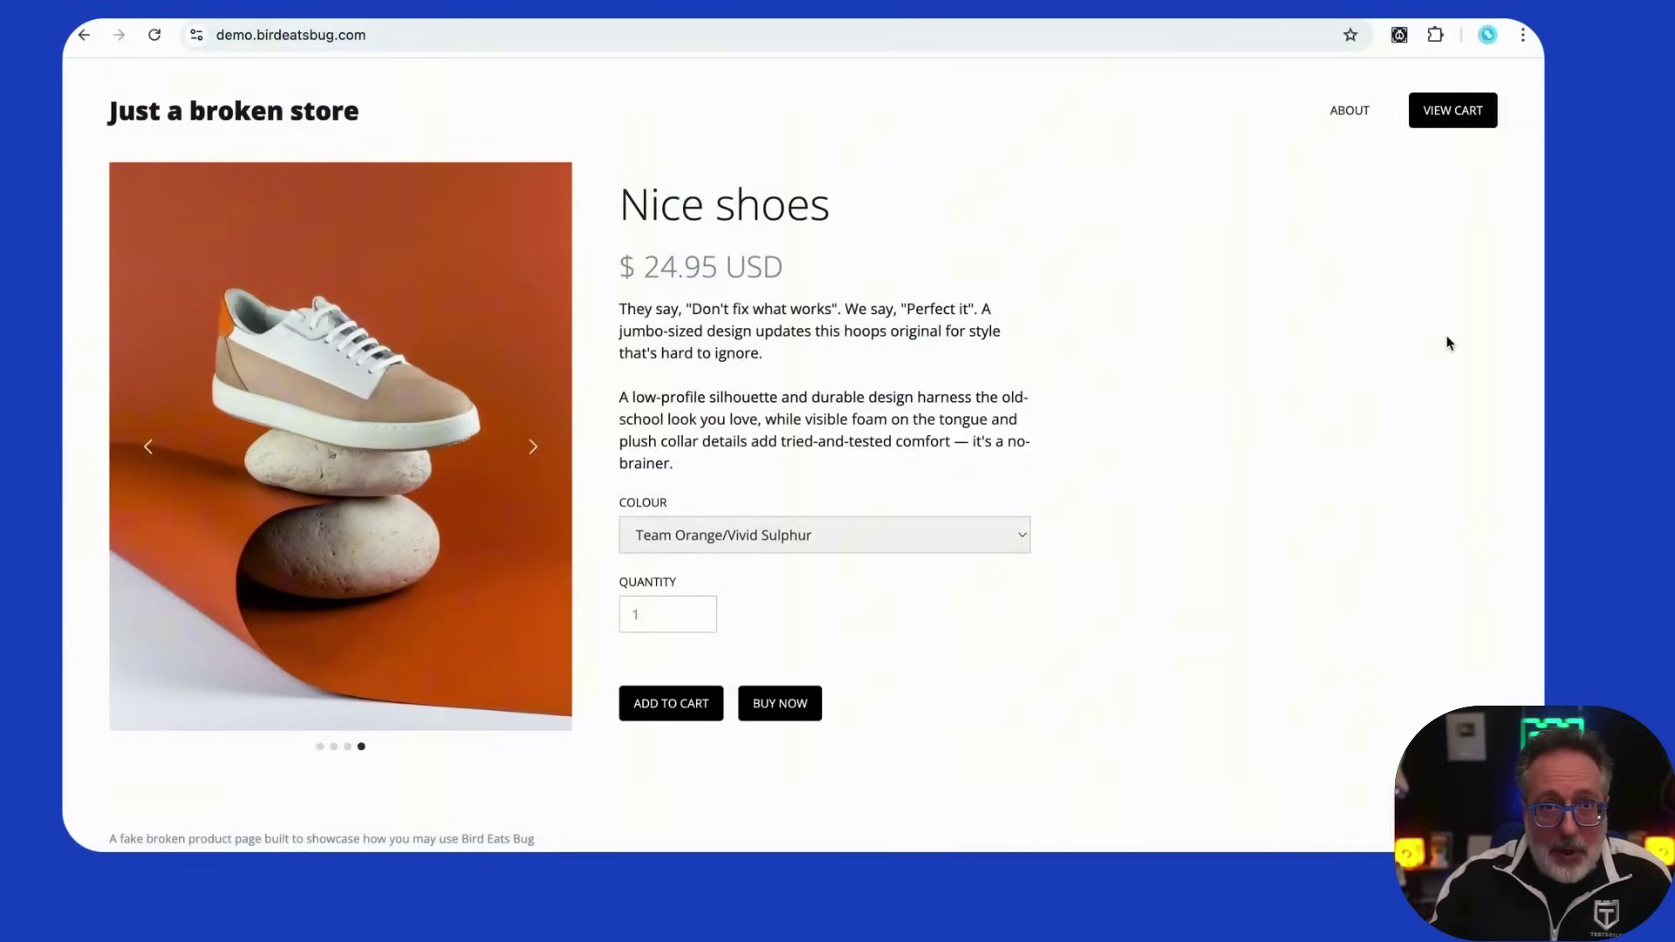
Record the current store tab with the Bug Capture extension, then end the recording.
click(1399, 35)
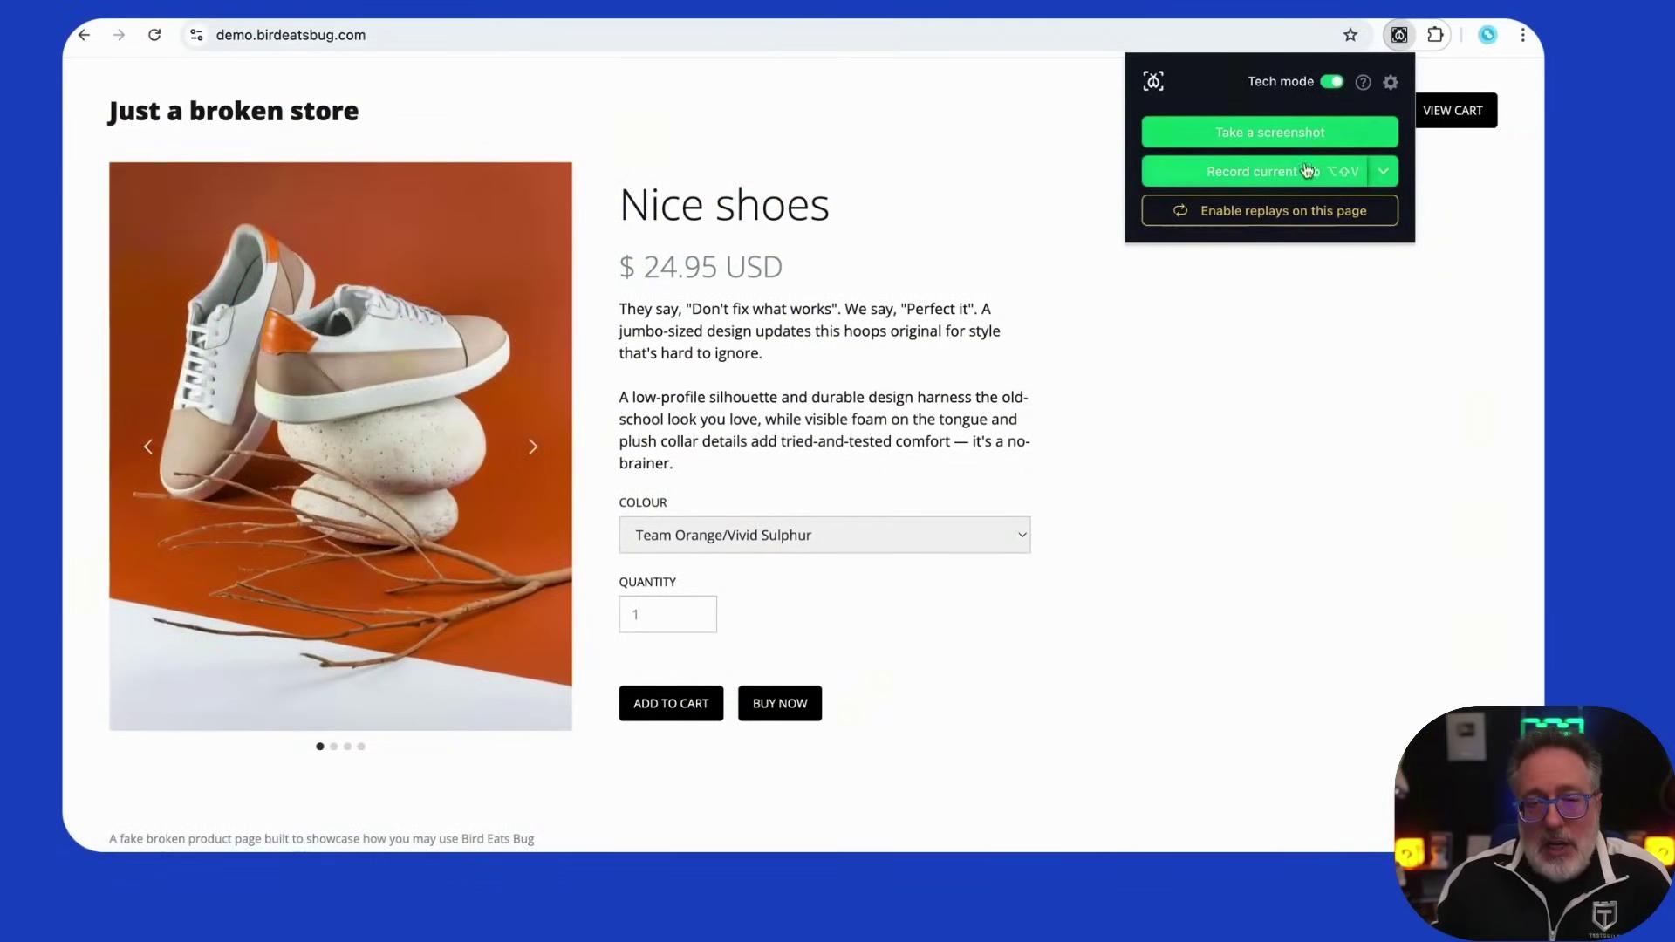
click(1305, 171)
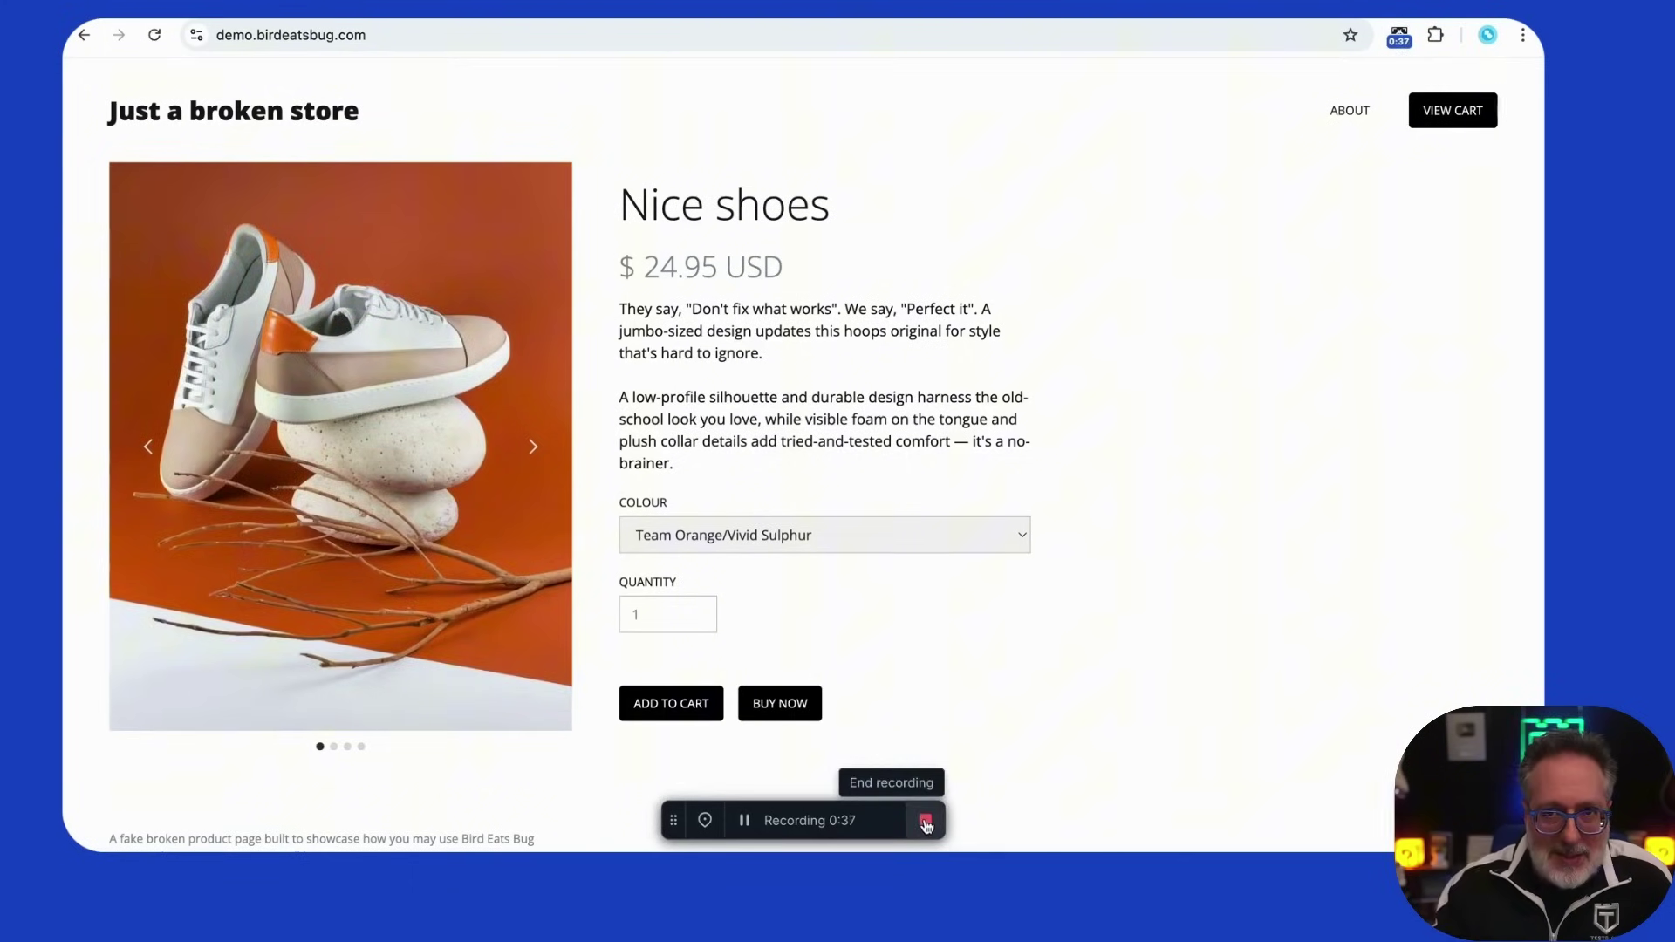
click(926, 821)
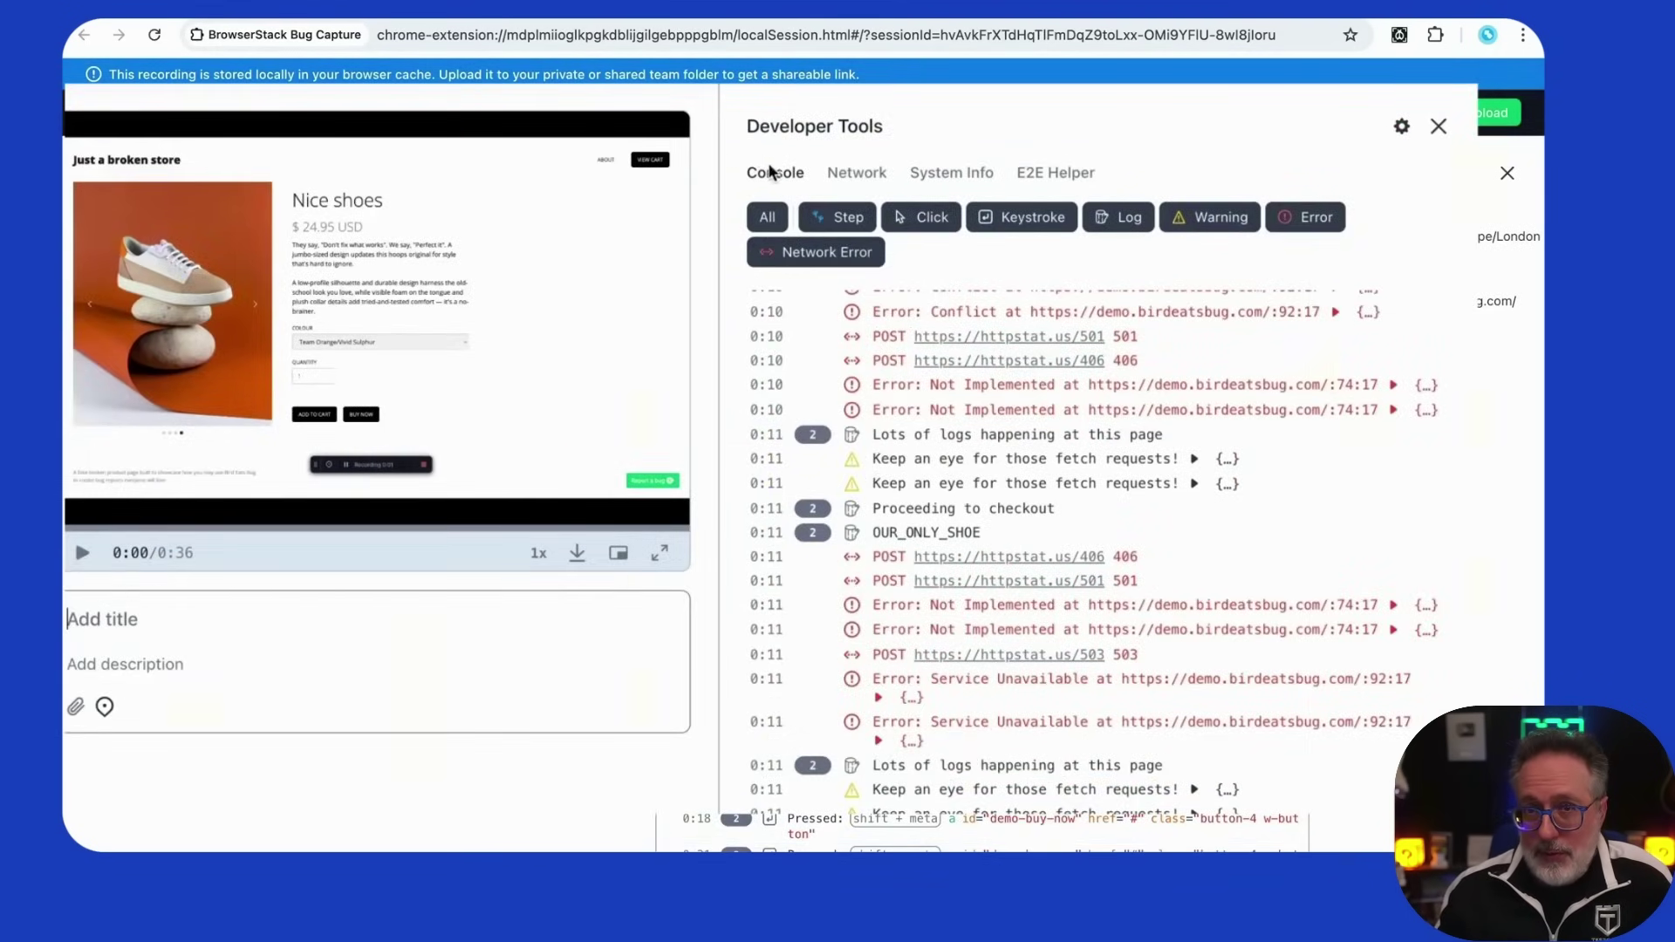
scroll(917, 538, down, 3)
scroll(915, 546, up, 3)
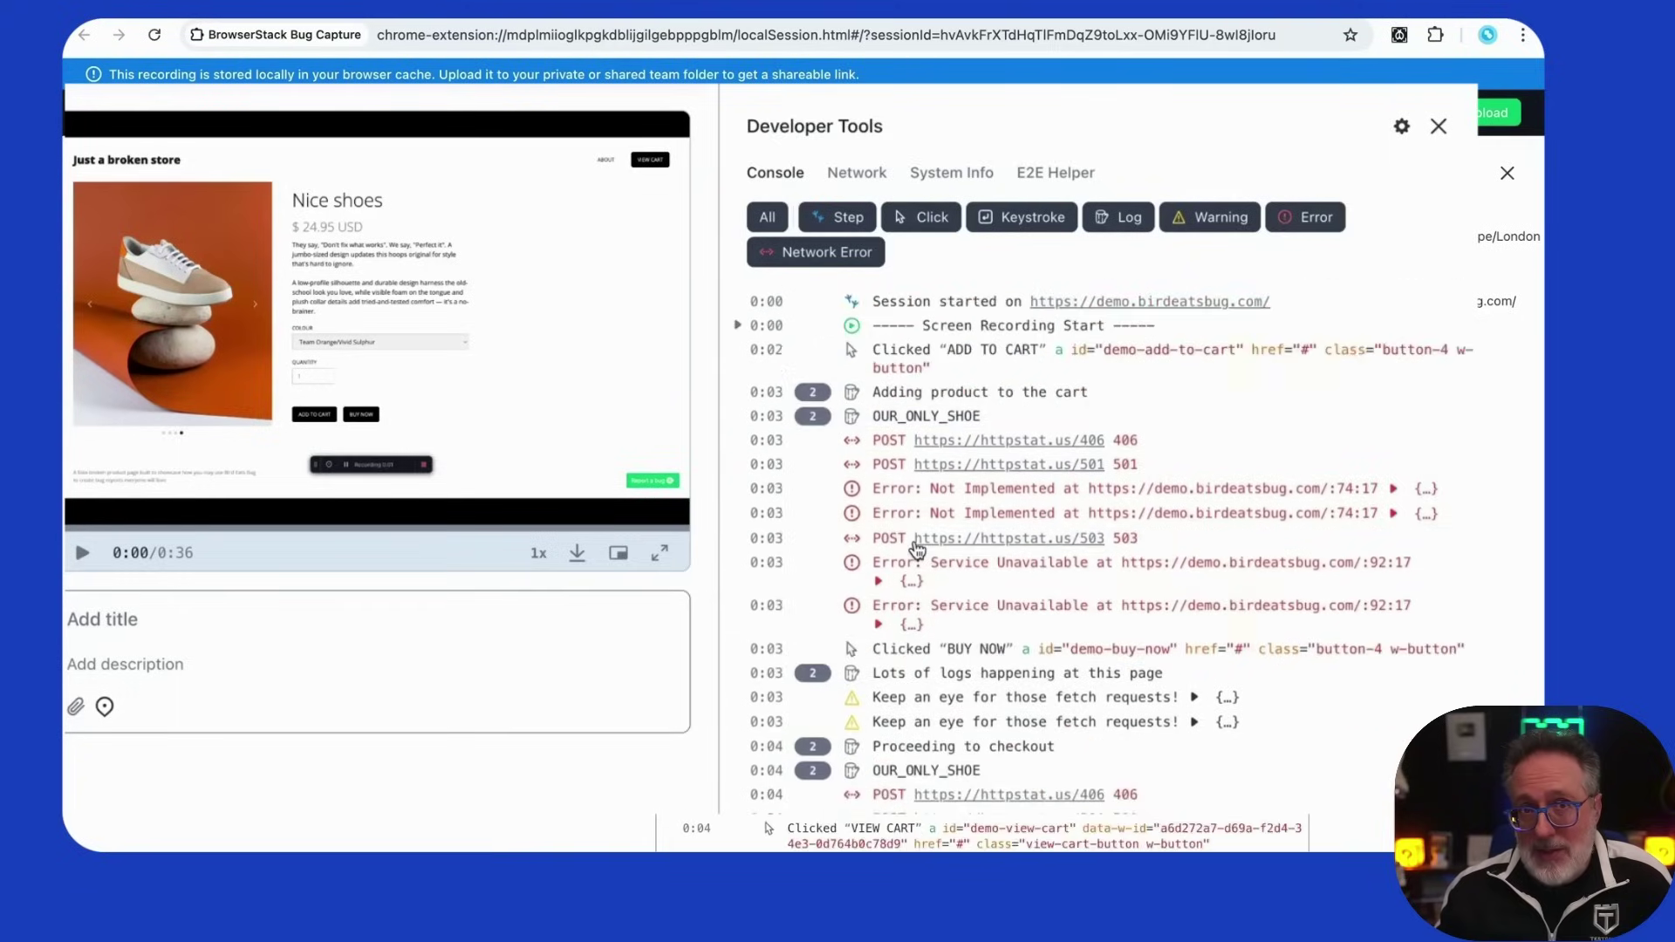
Review the recorded network requests, the 406 request's details, and the system info.
click(856, 172)
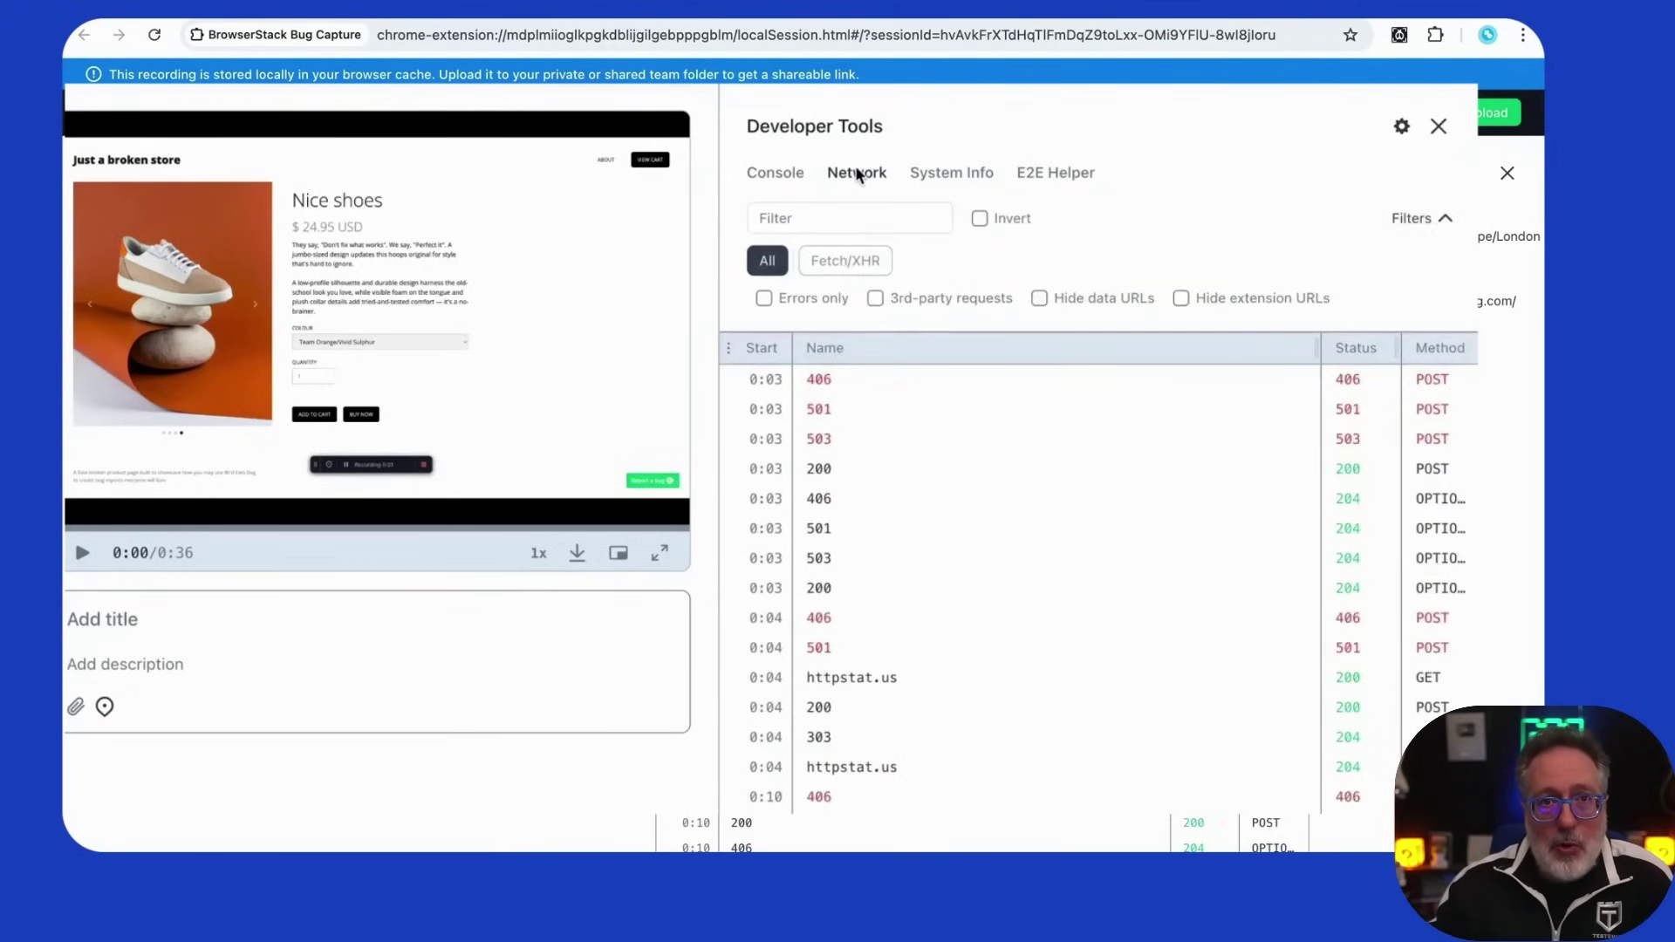
click(885, 379)
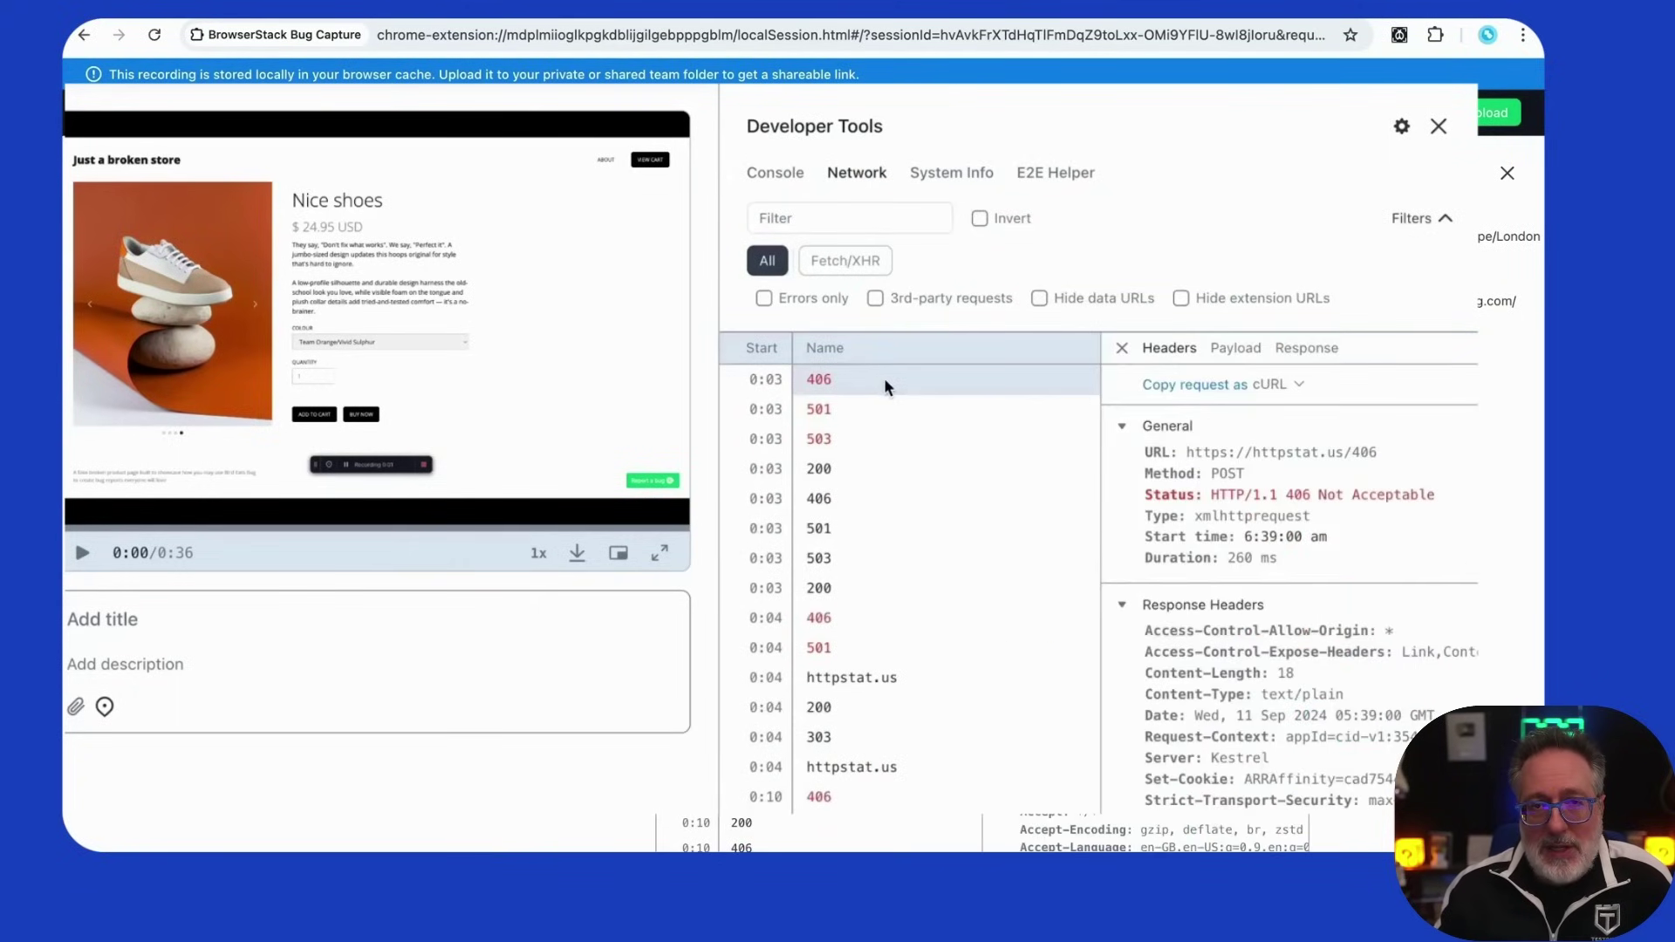
click(944, 177)
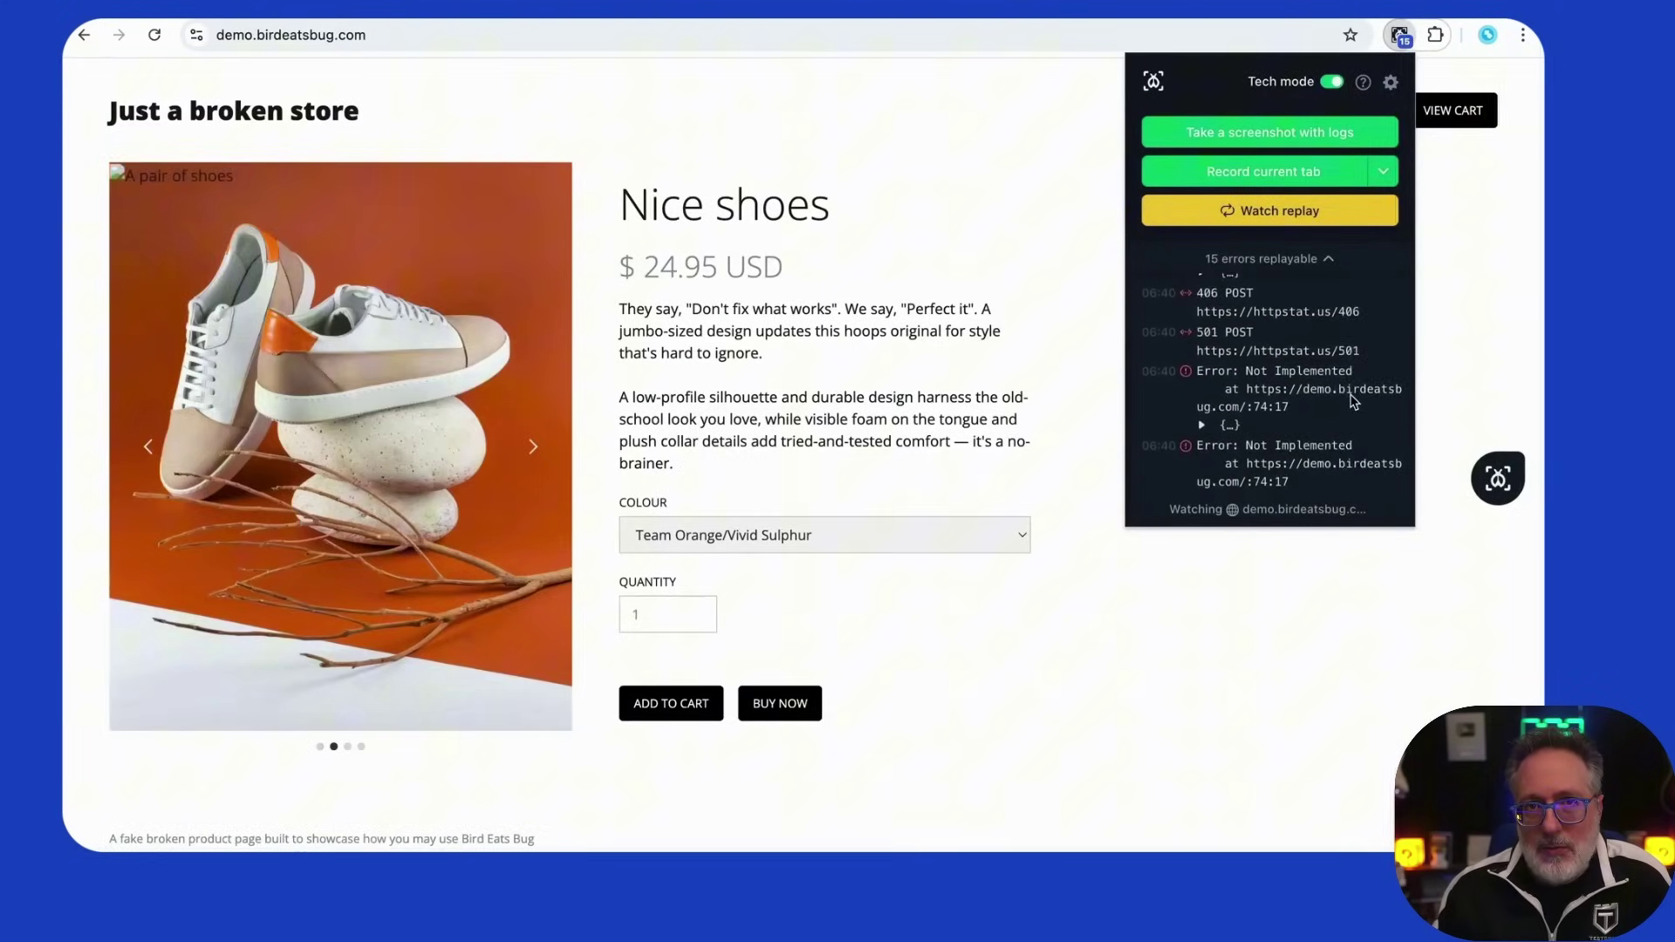
scroll(1352, 399, down, 4)
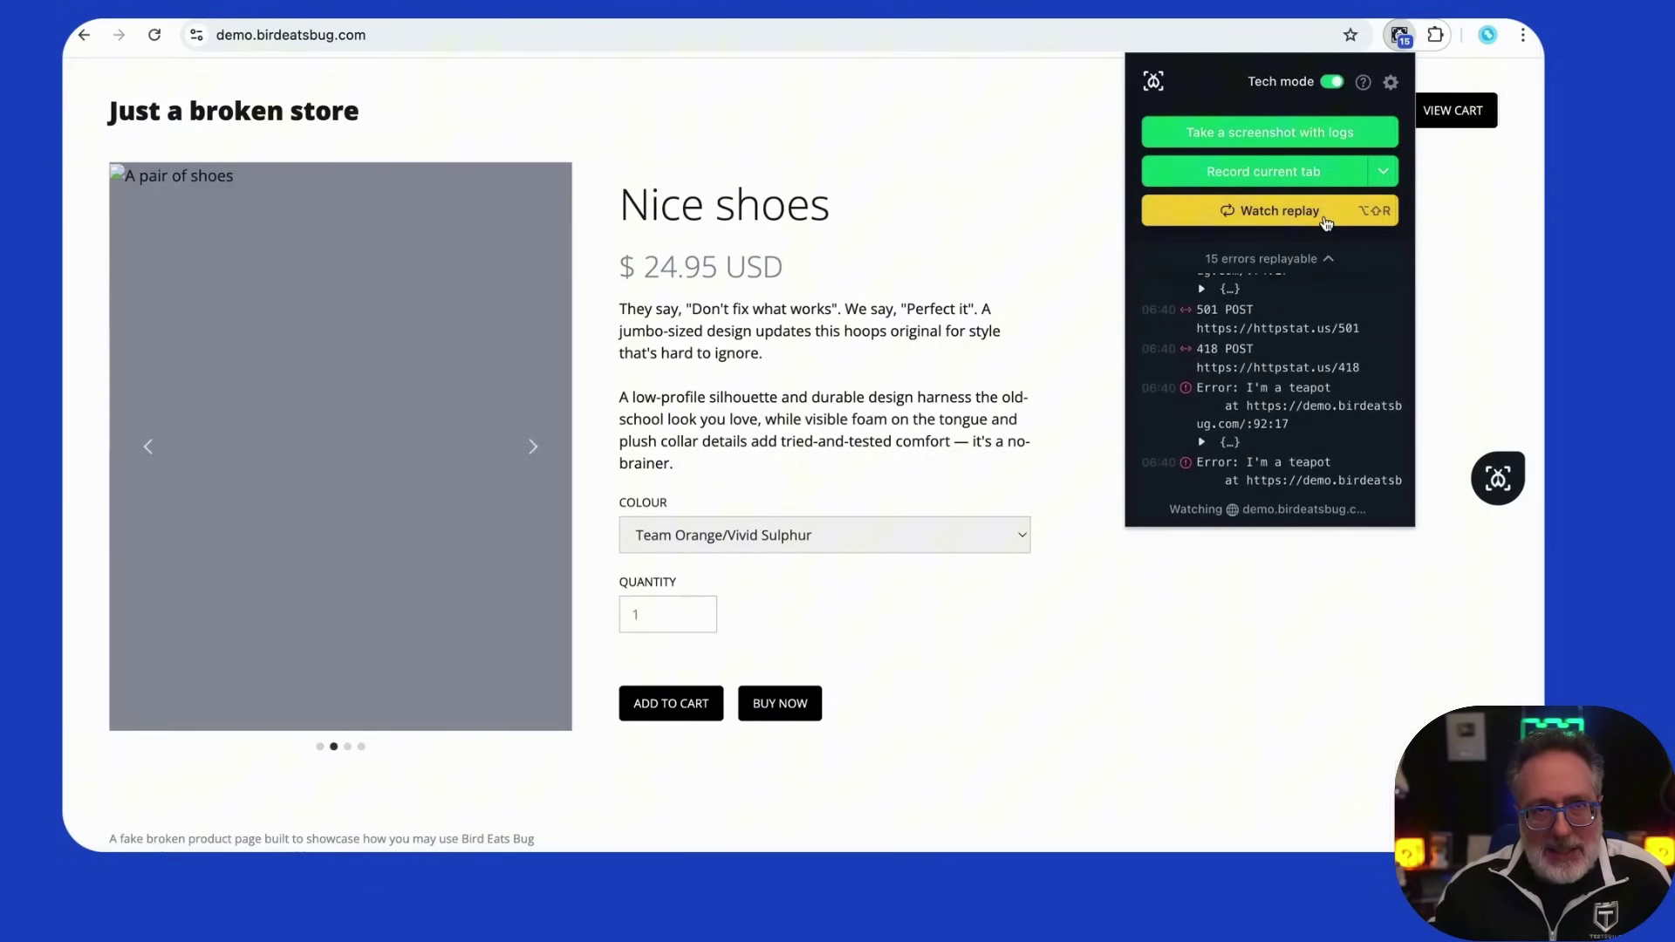
Start Watch replay for the captured errors.
click(1326, 219)
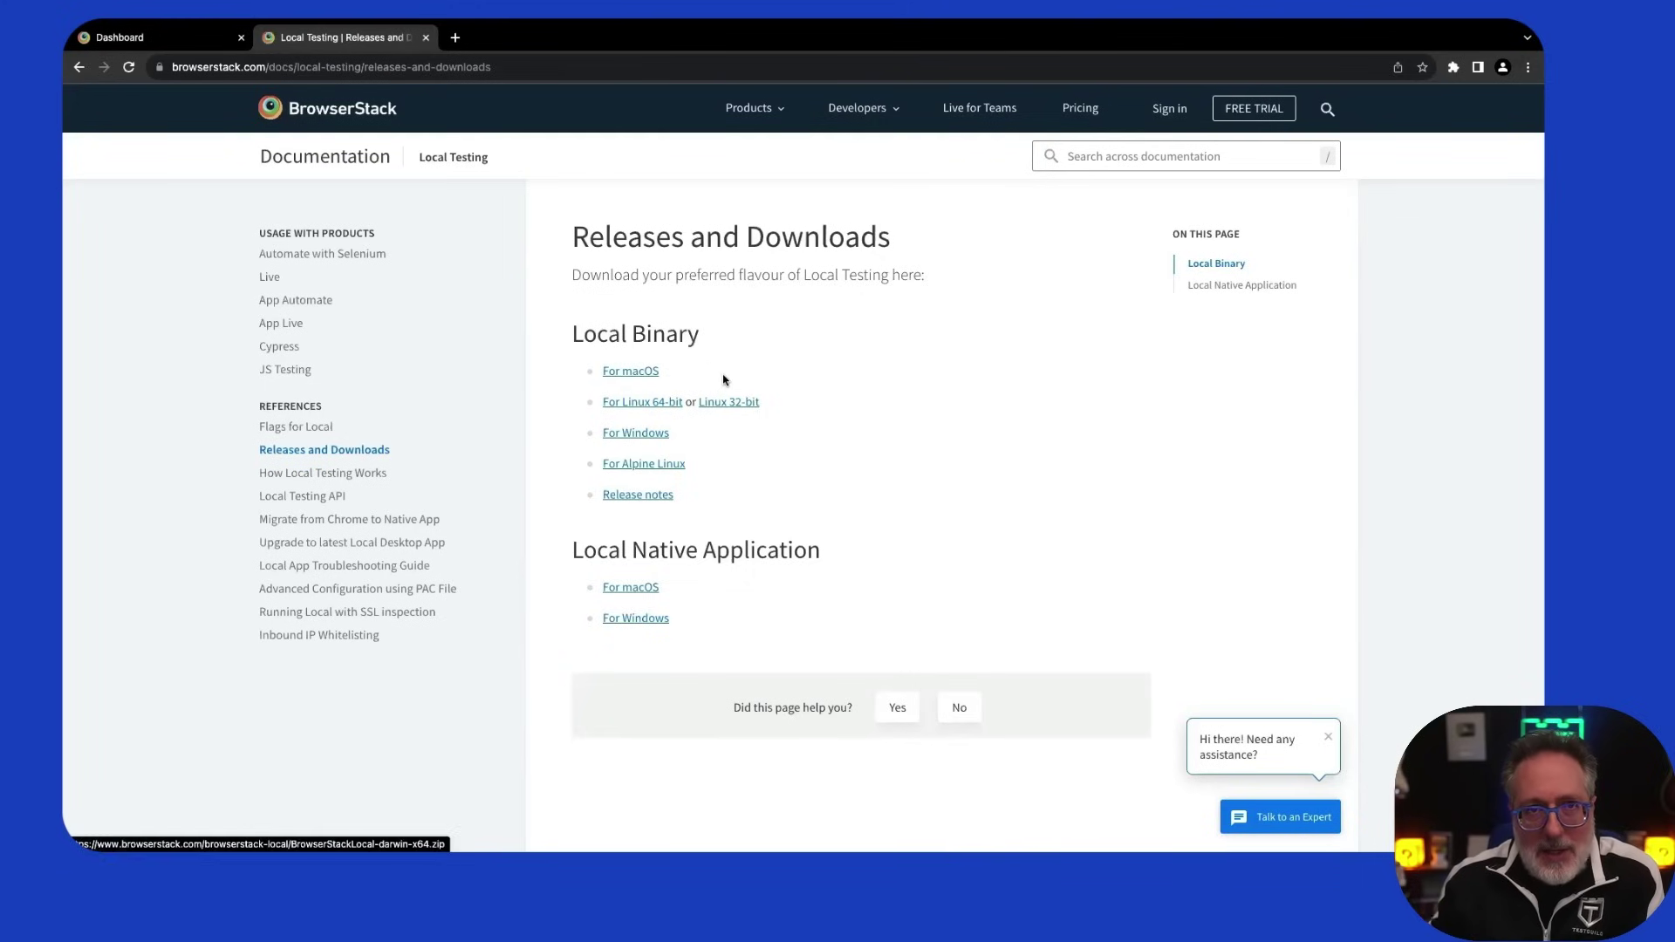
Rerun the previous BrowserStackLocal command in Terminal, then return to the browser.
key(super+Tab)
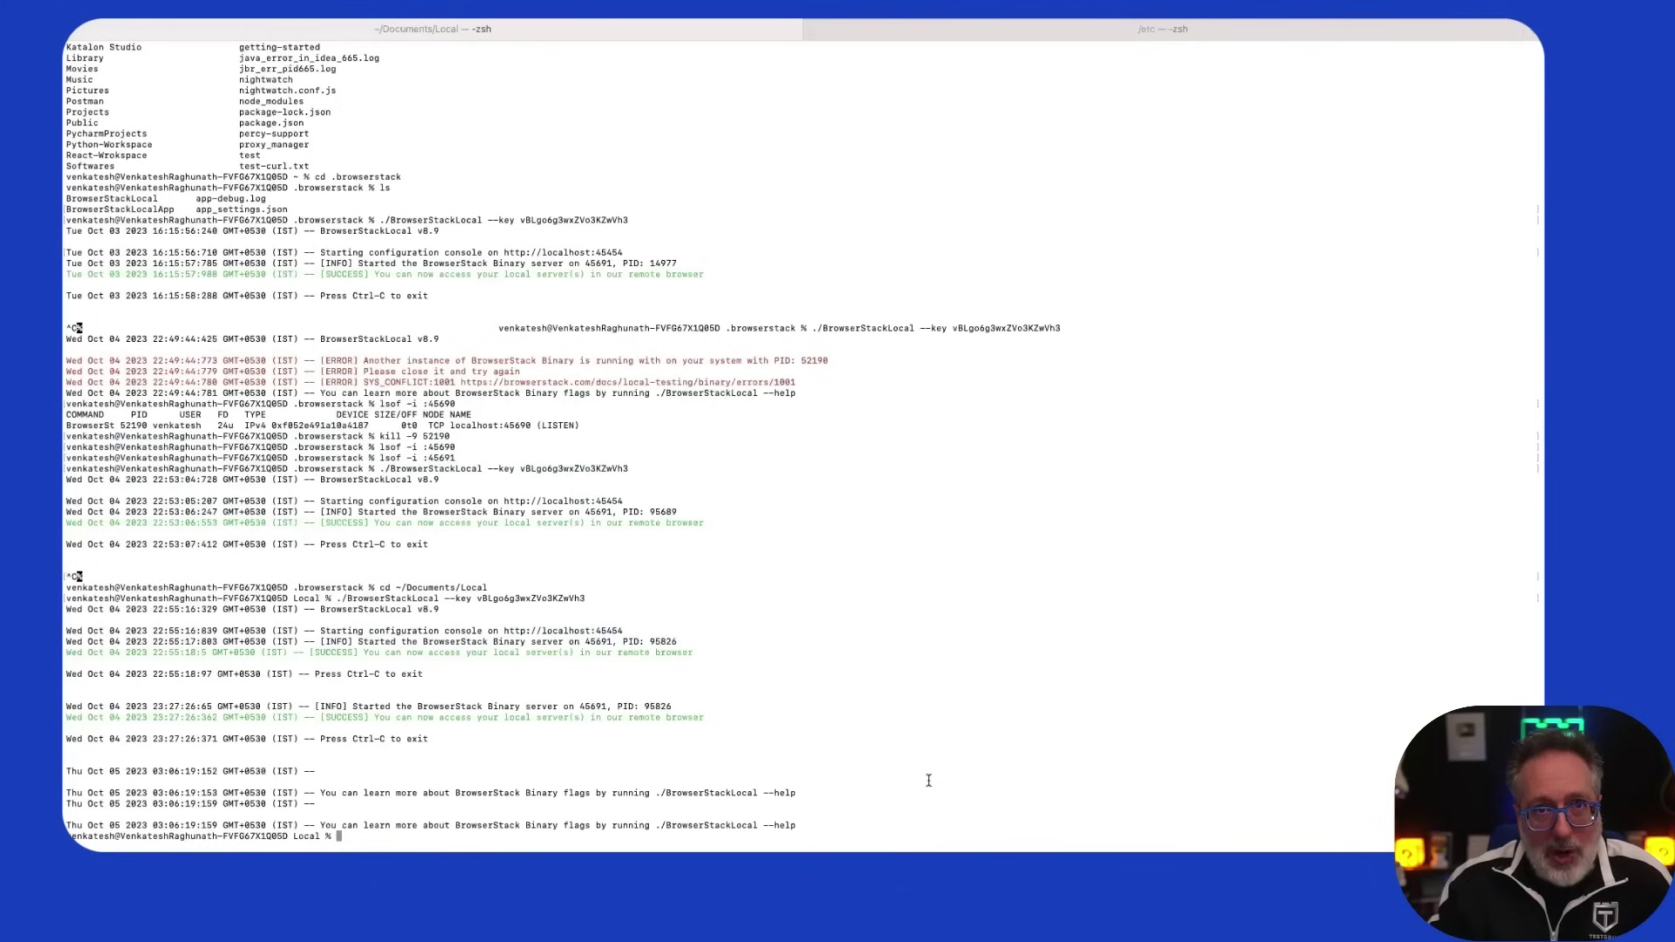
key(Up)
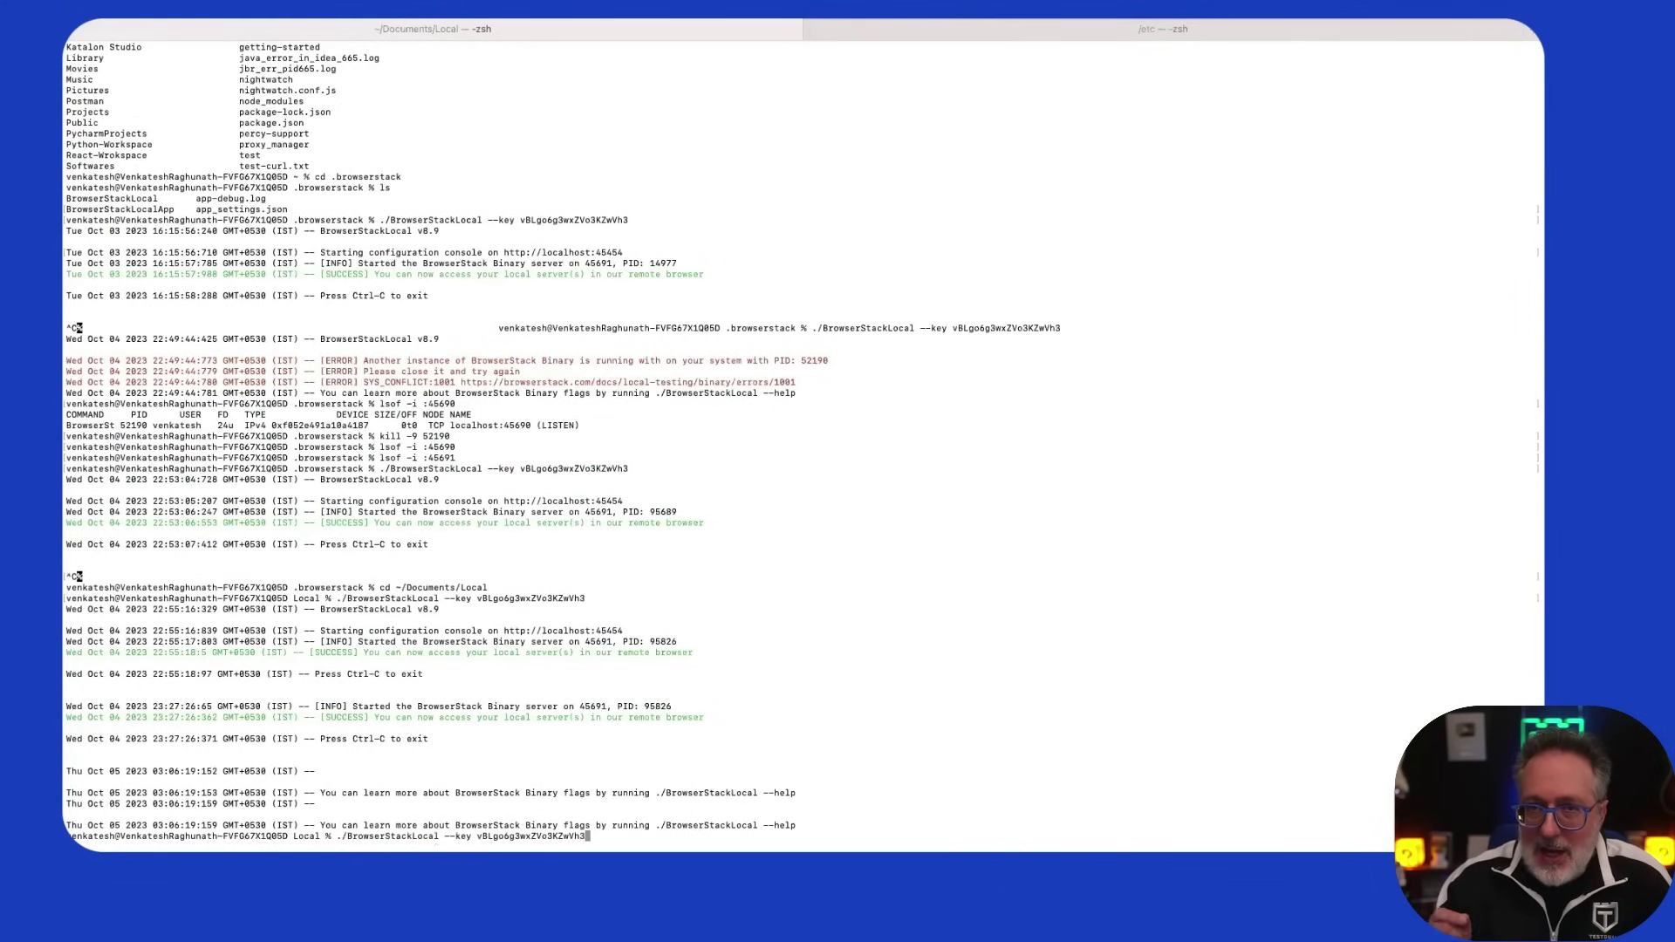
key(Return)
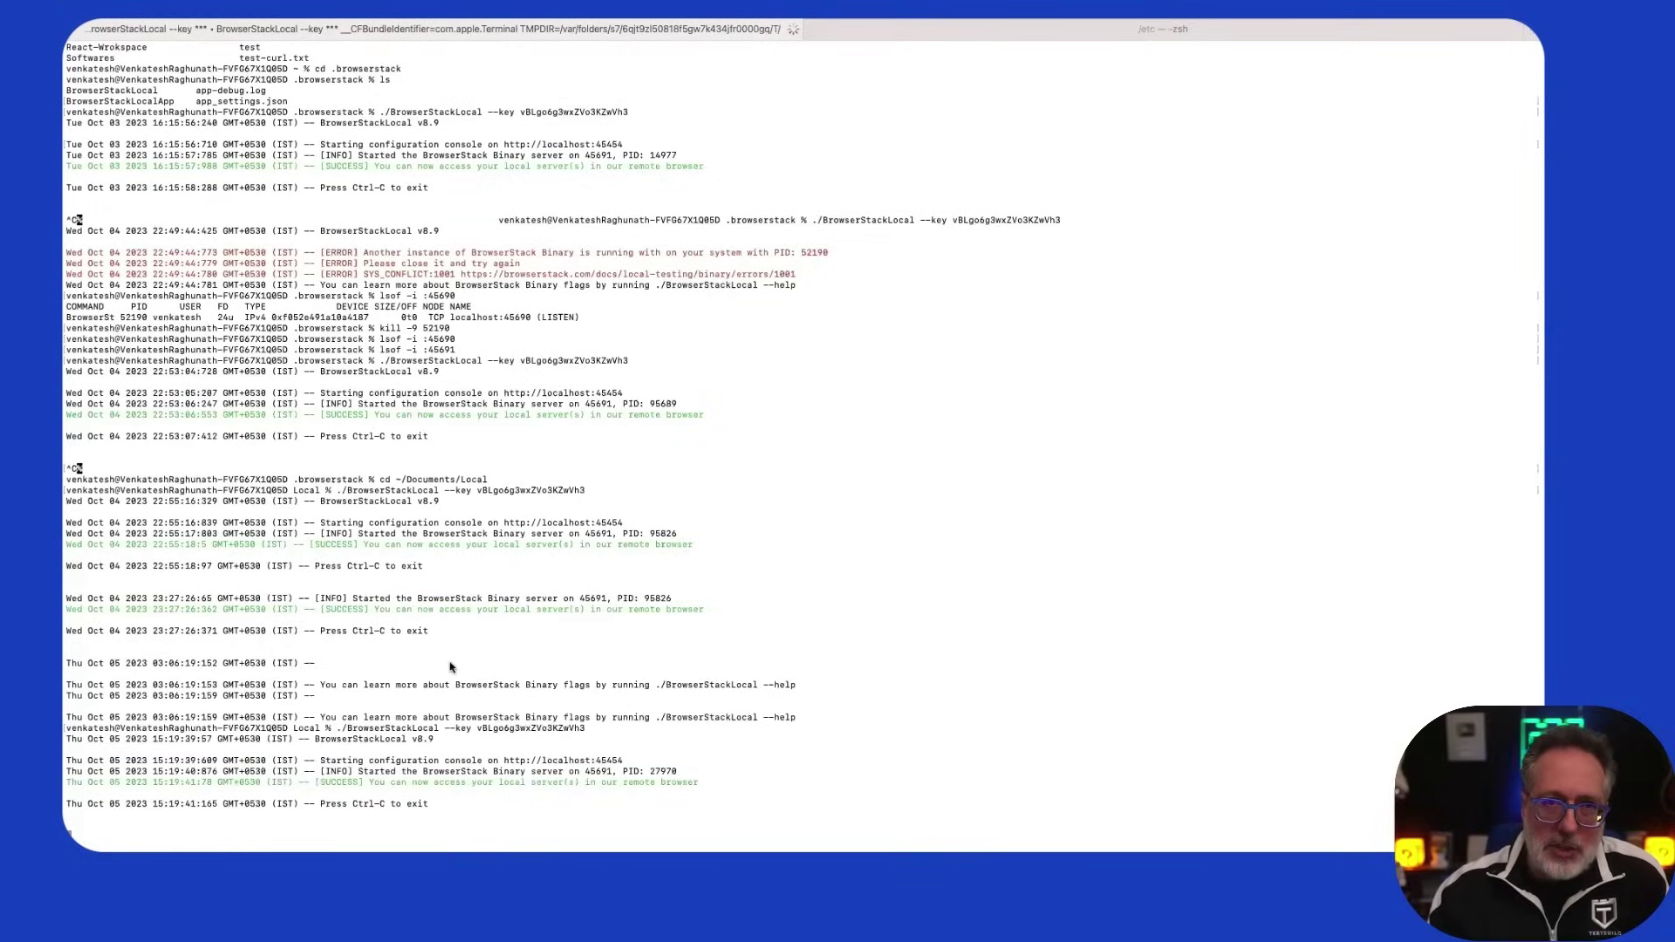
key(super+Tab)
Load 192.168.29.60:3000 in the remote browser, bag an iPhone 12, then go to bstackdemo.com.
click(119, 37)
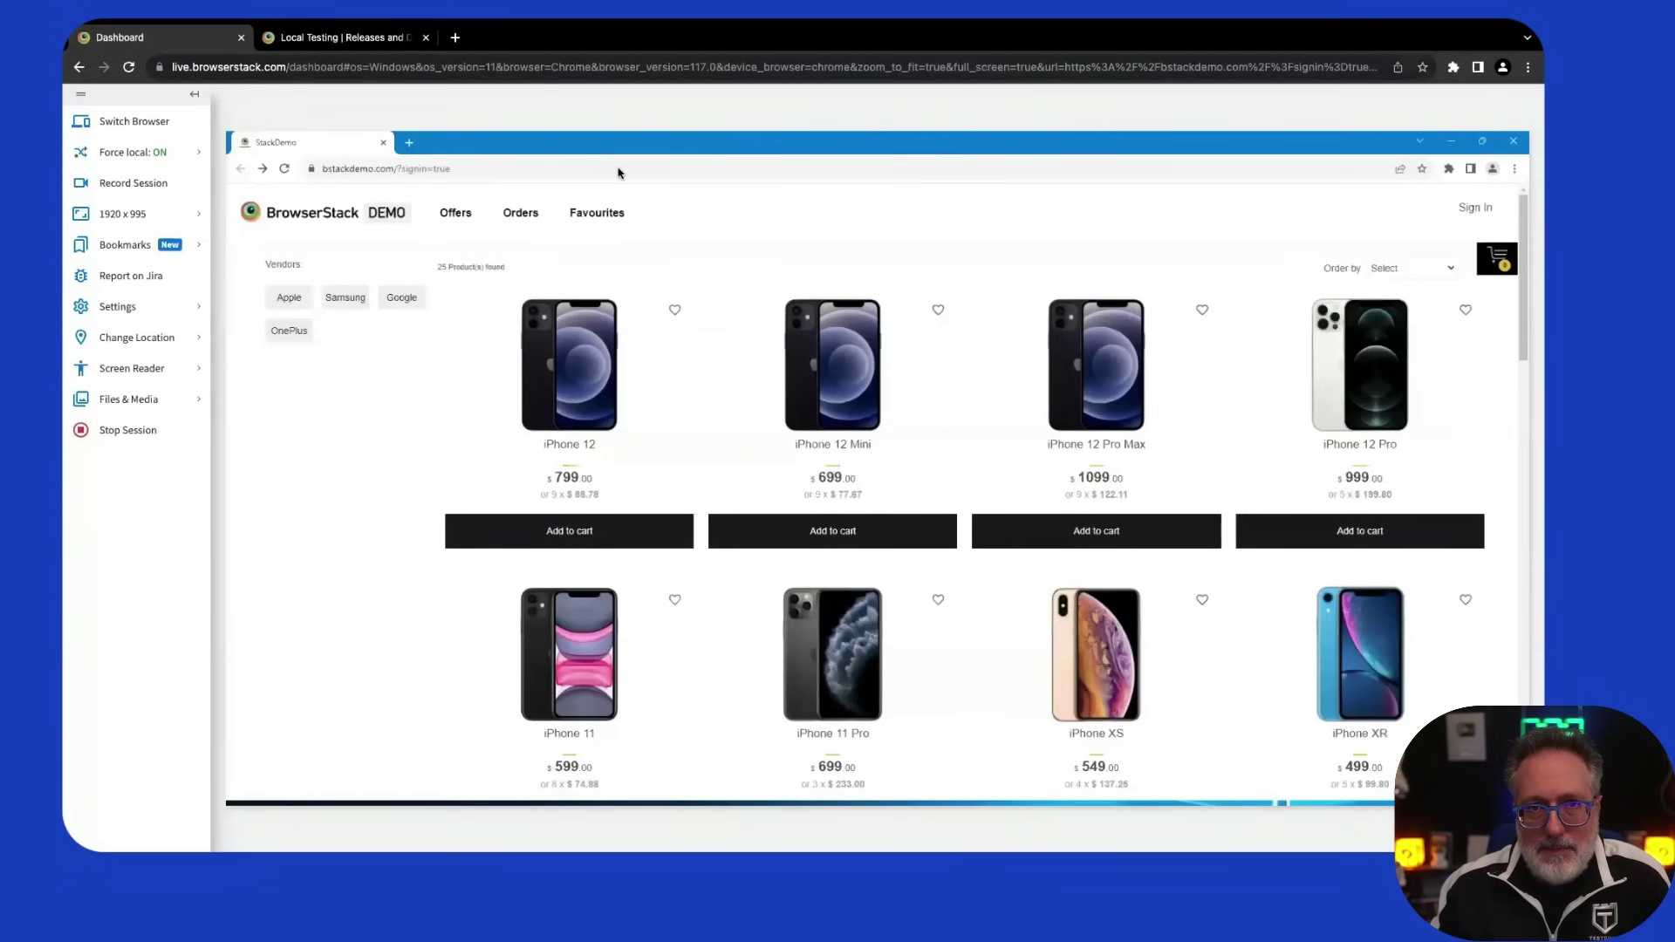
click(619, 169)
text(192.168.29.60:3000)
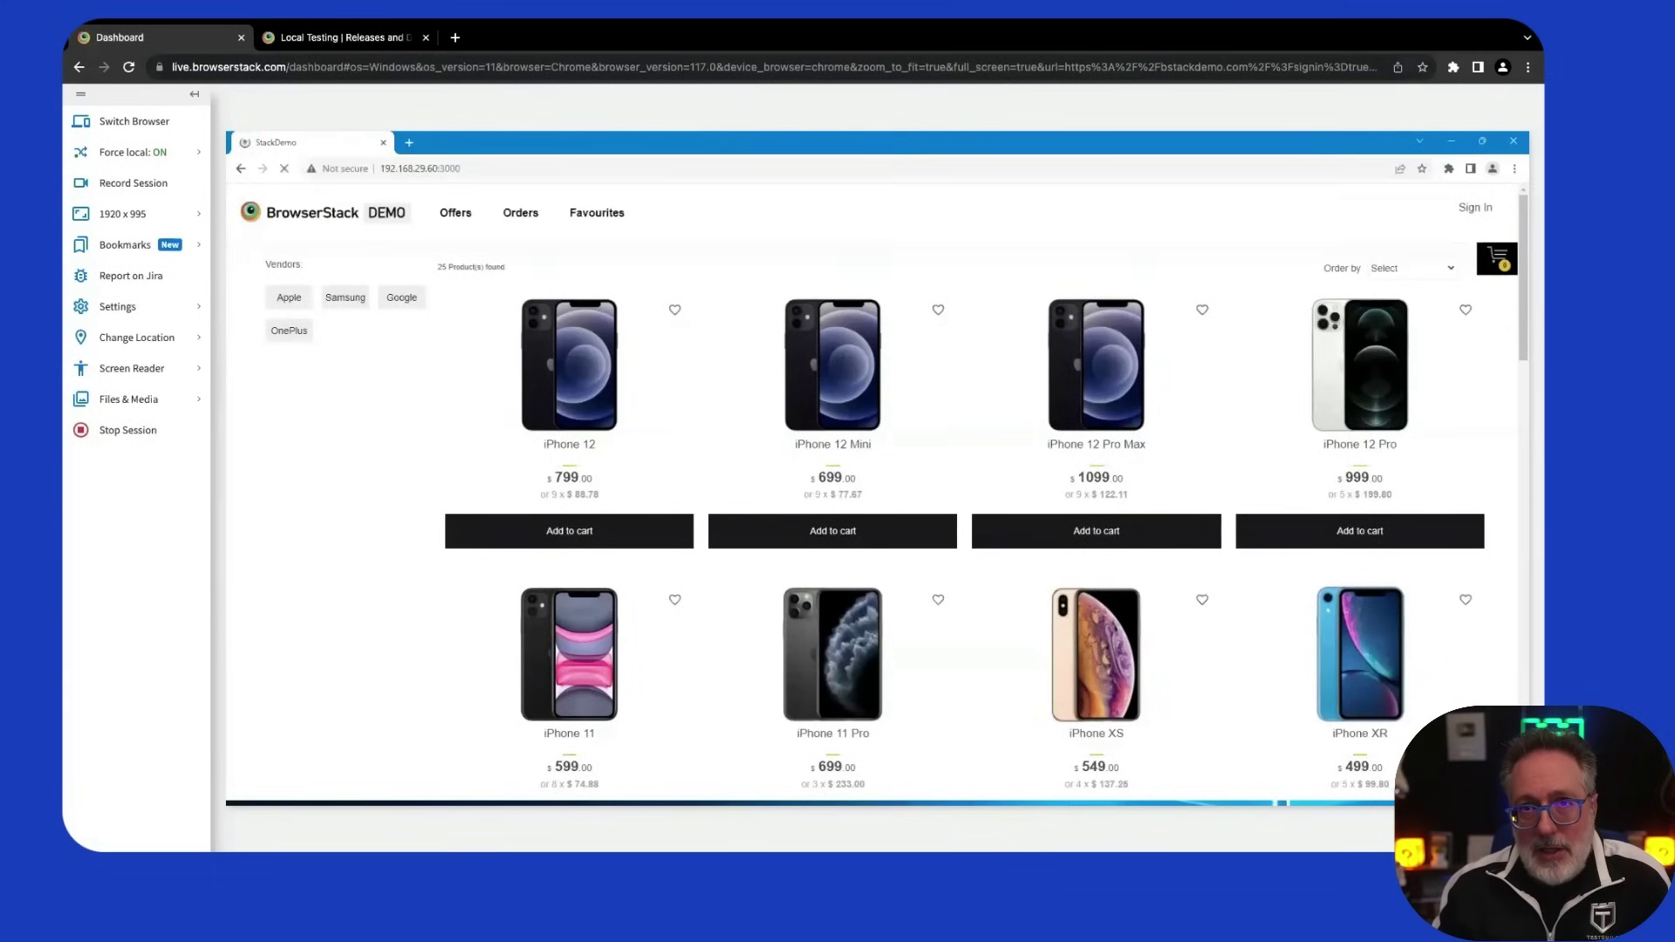
key(Return)
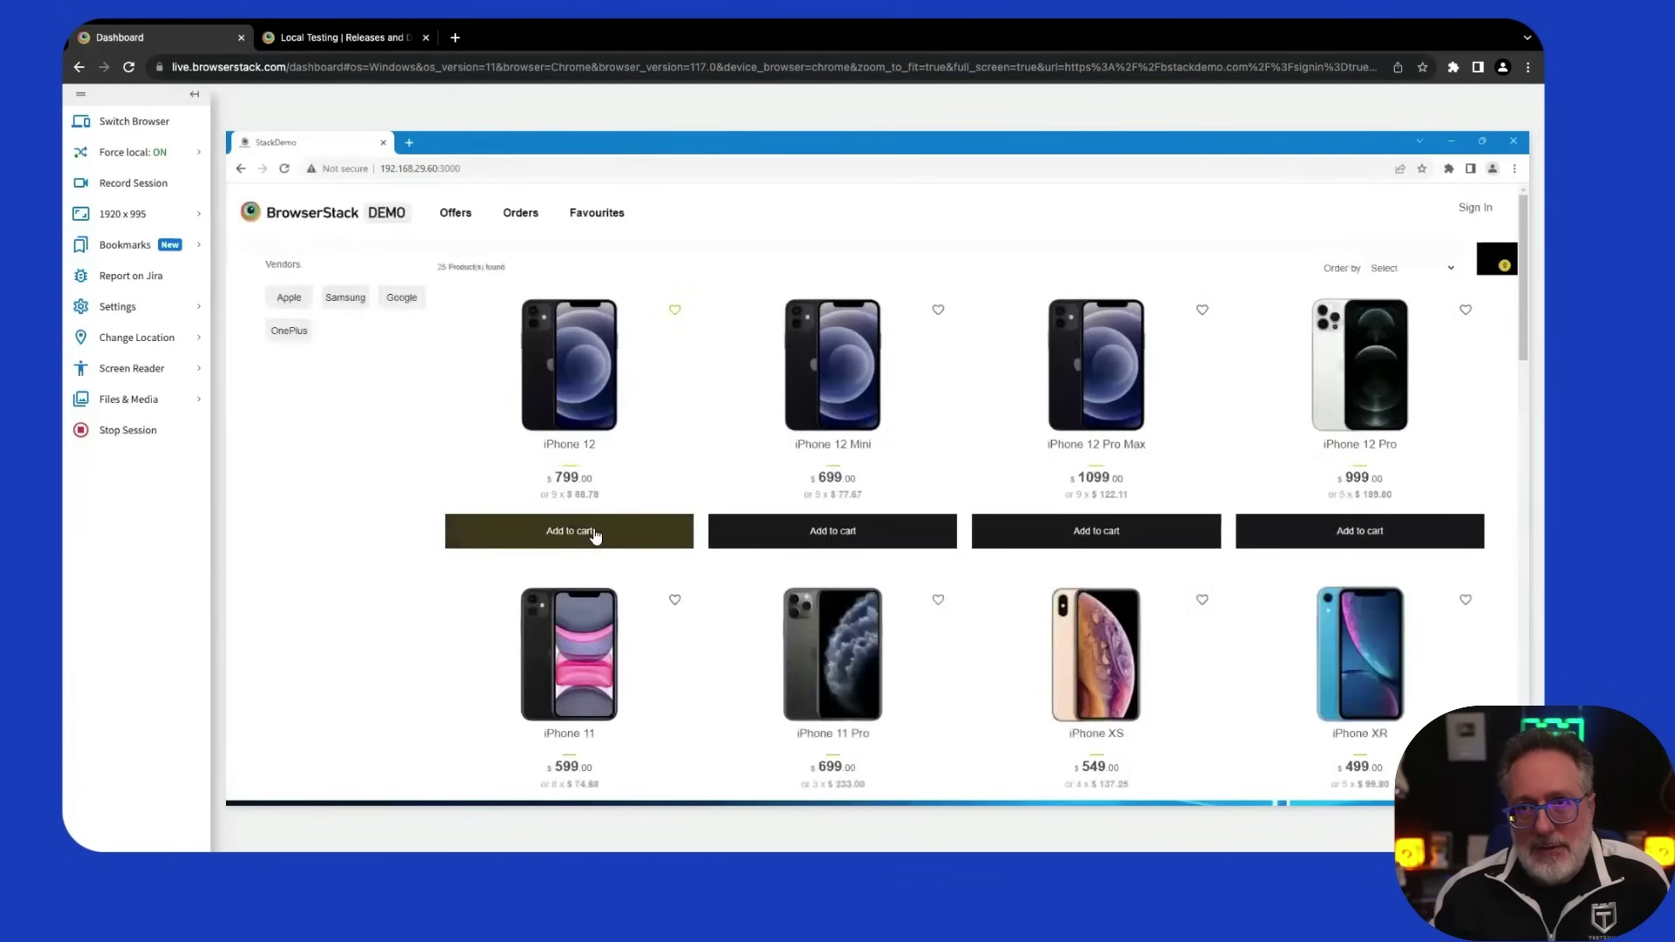
click(568, 530)
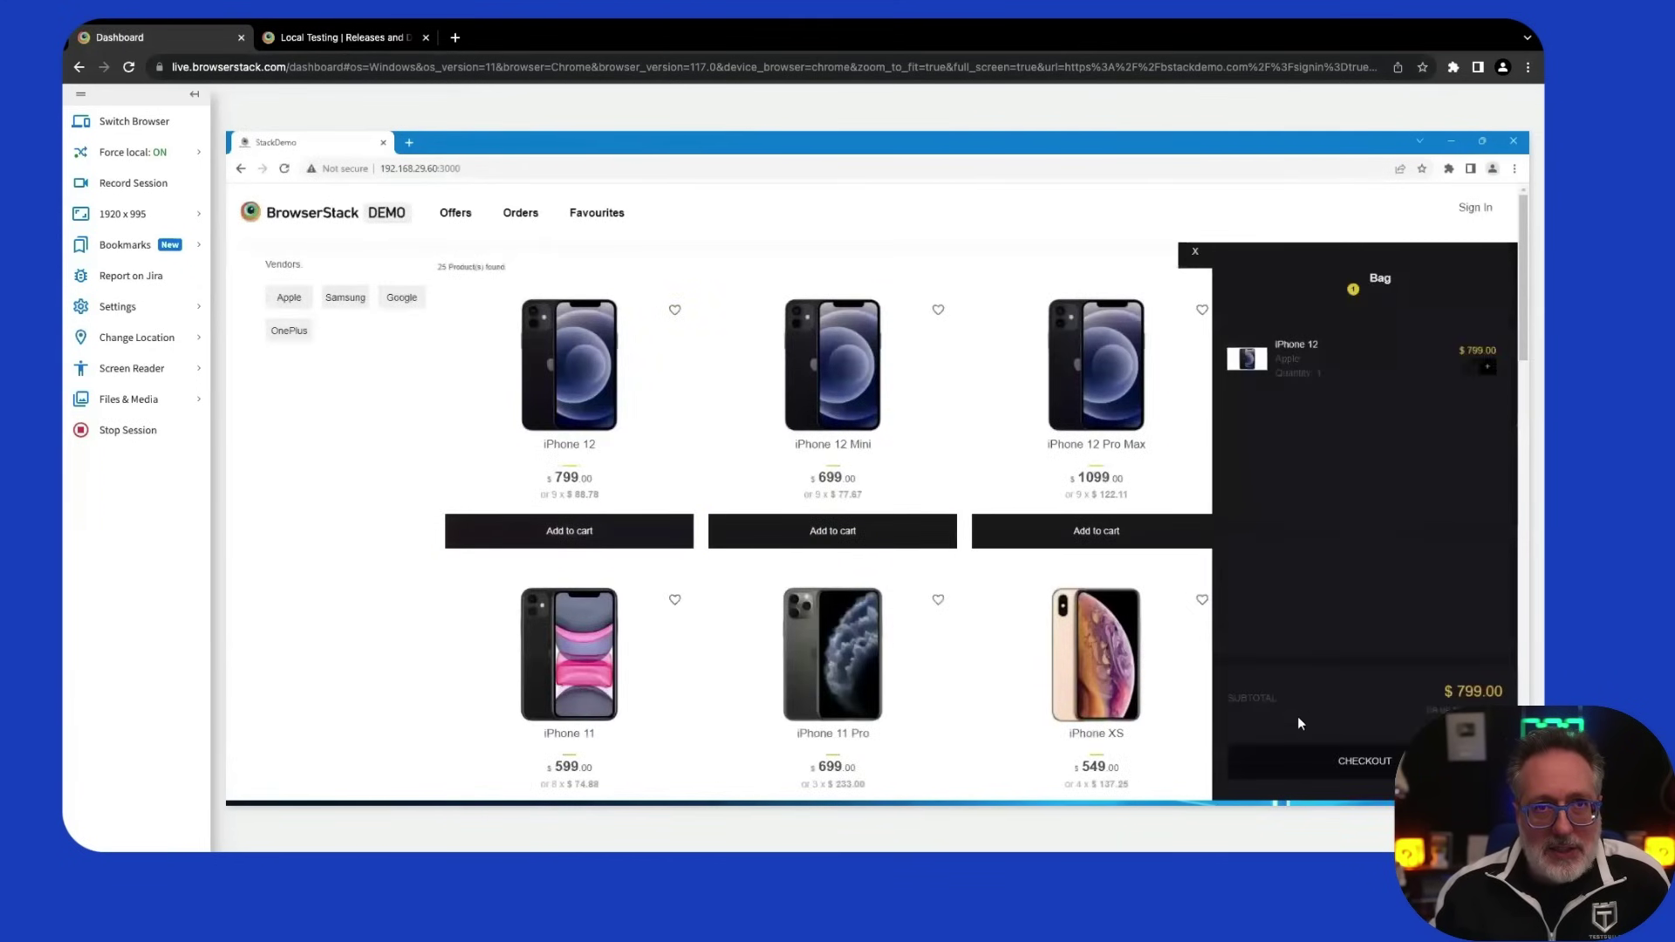
click(1364, 760)
text(bstackdemo.com/?signin=true)
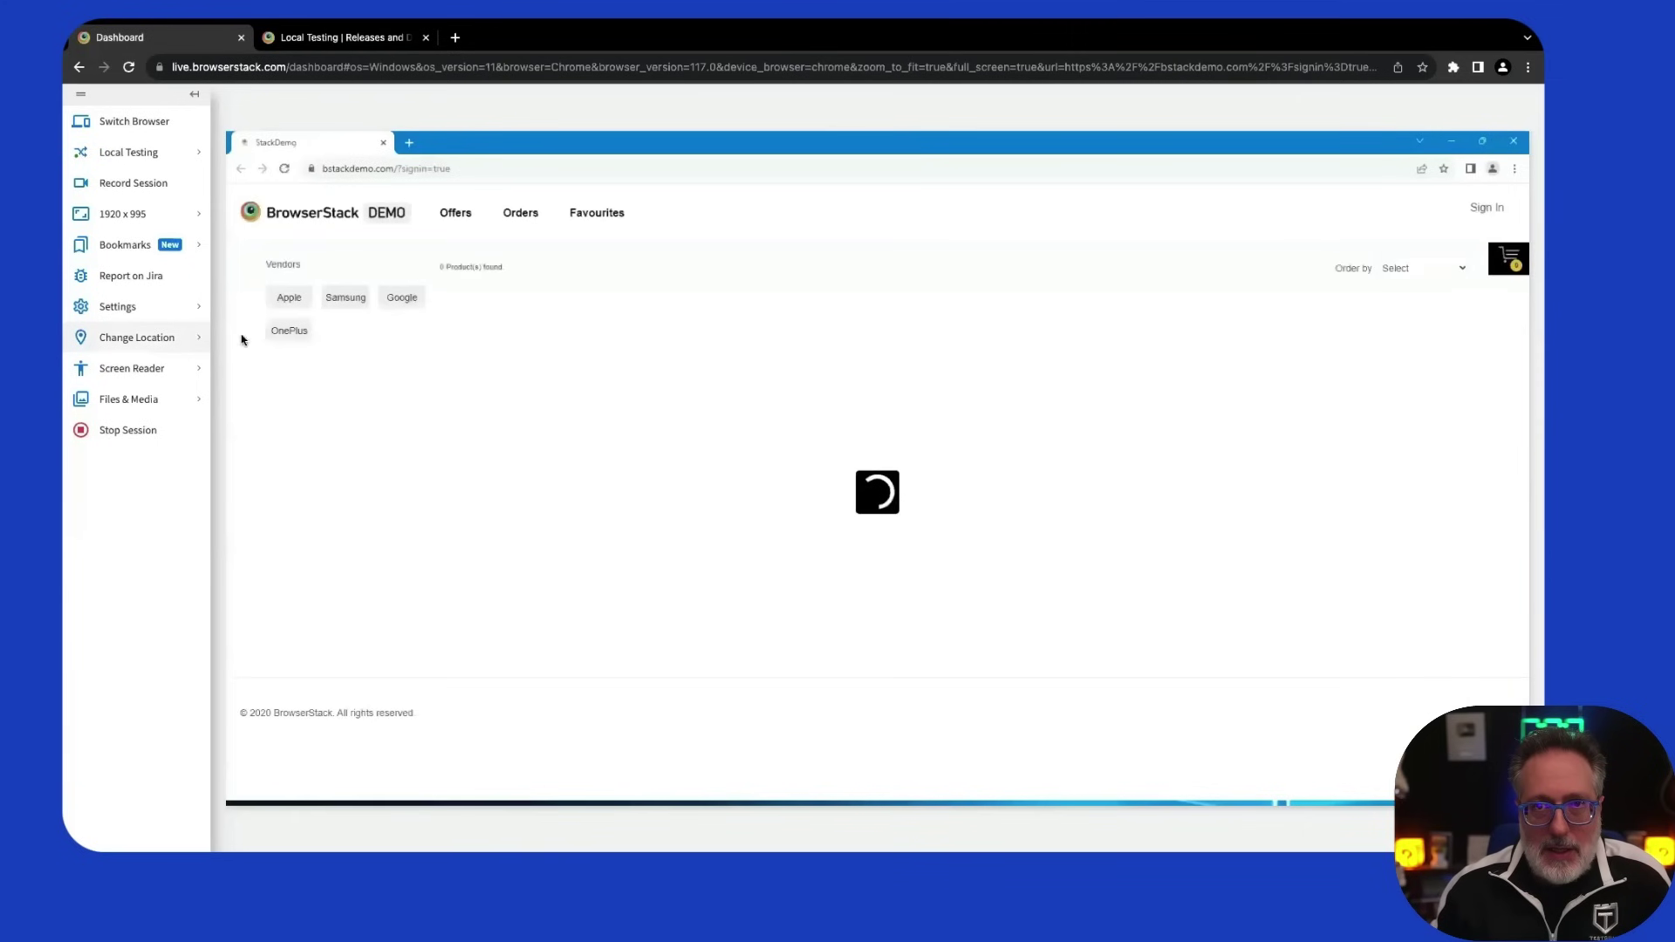
Pick South Africa in the IP location settings and confirm it.
click(137, 337)
text(south af)
click(267, 427)
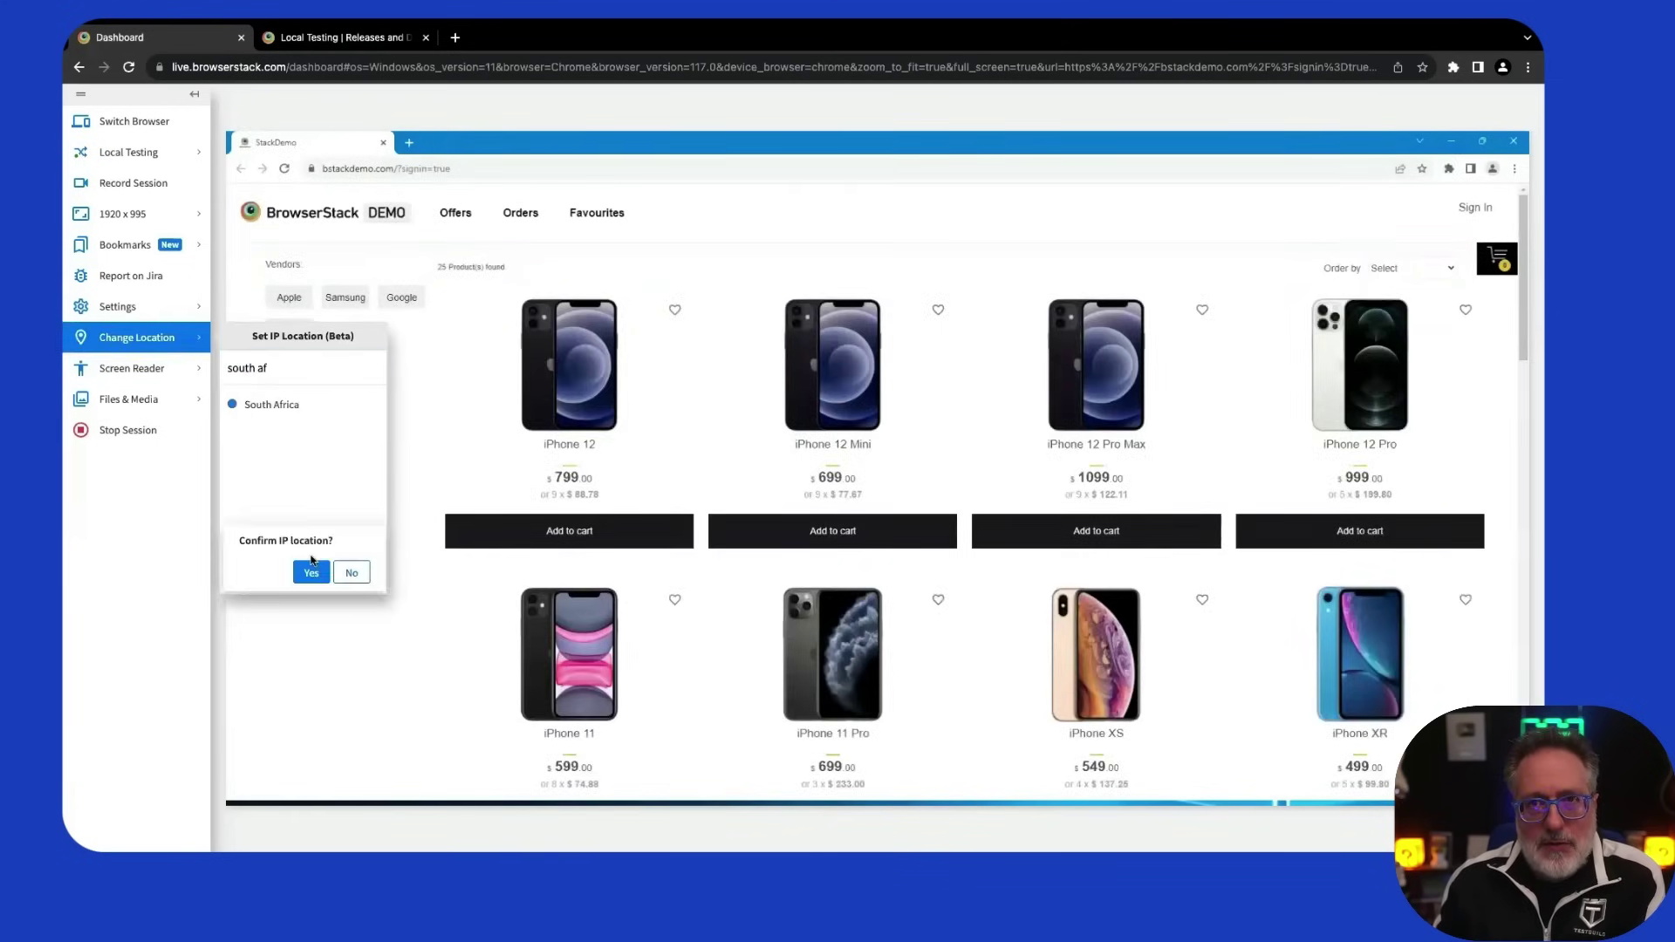
click(311, 566)
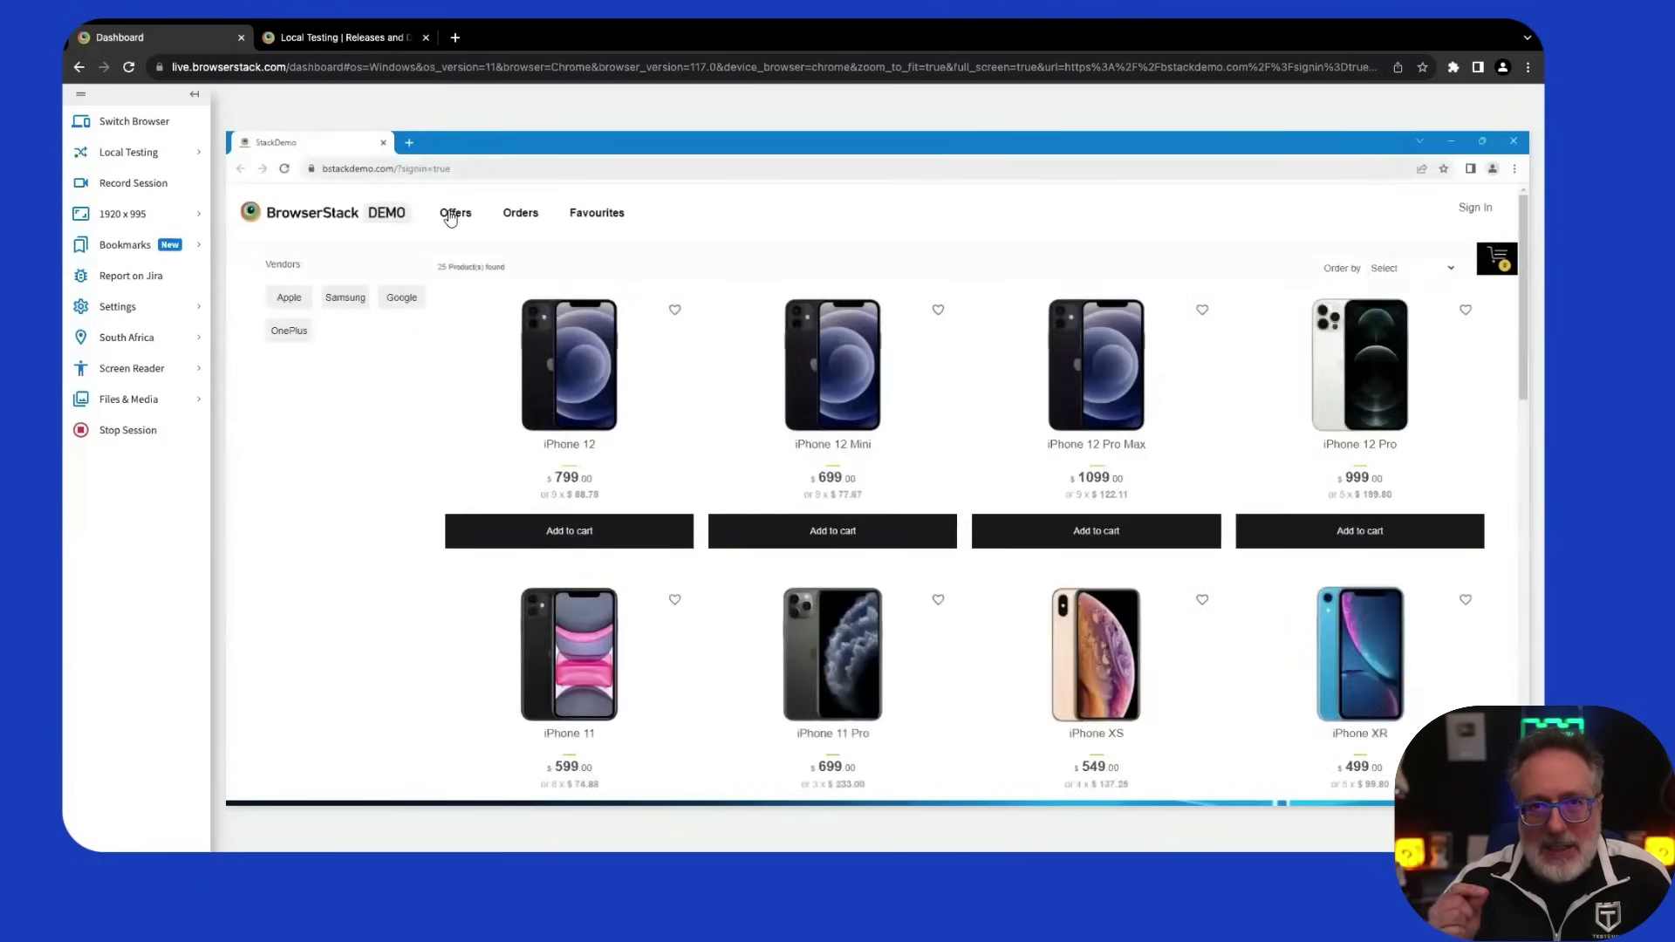
Go to the store's Offers and choose demouser as the sign-in username.
click(454, 213)
click(846, 452)
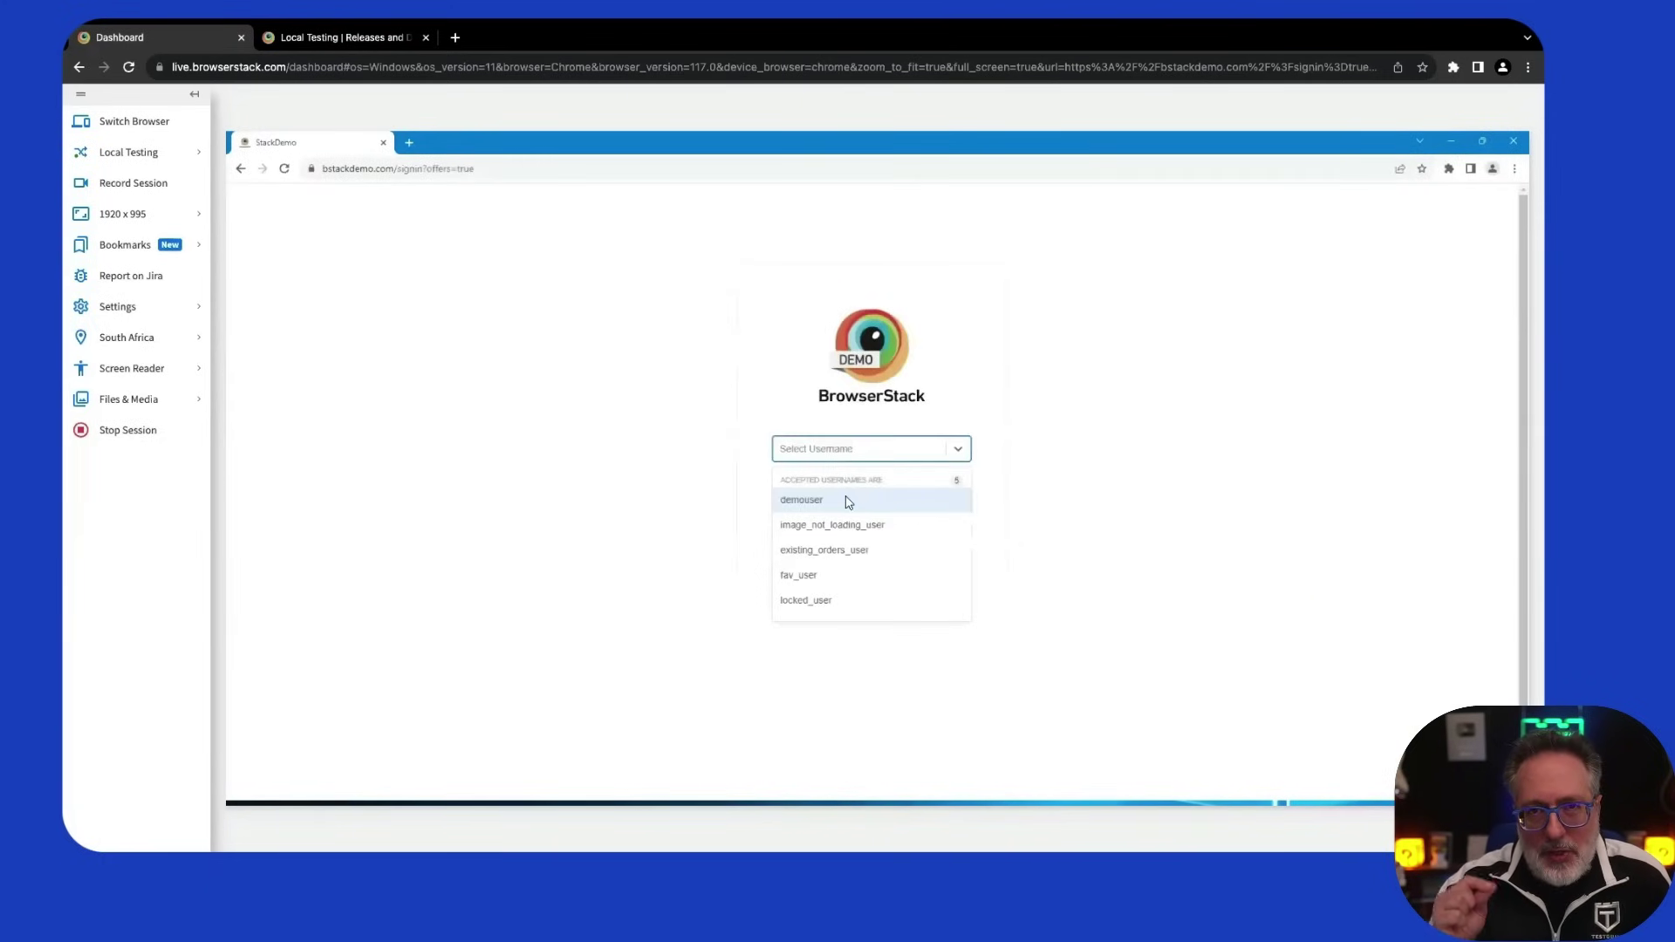
click(803, 499)
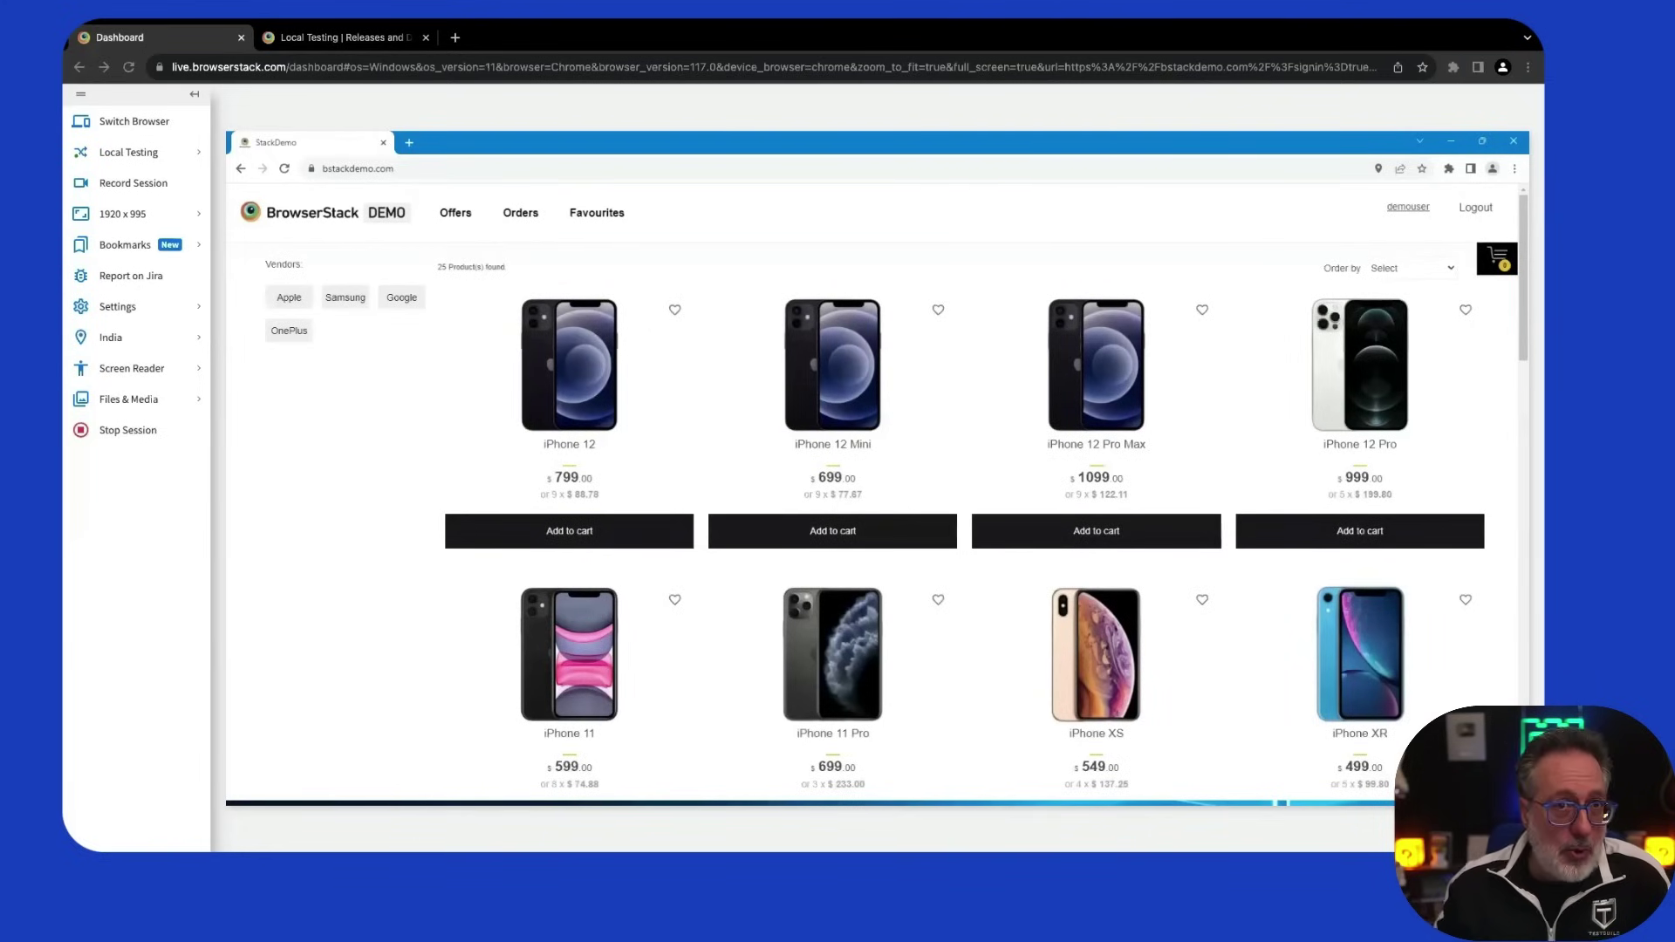
Load the pasted W3Schools tryit file upload URL in the remote browser.
click(458, 168)
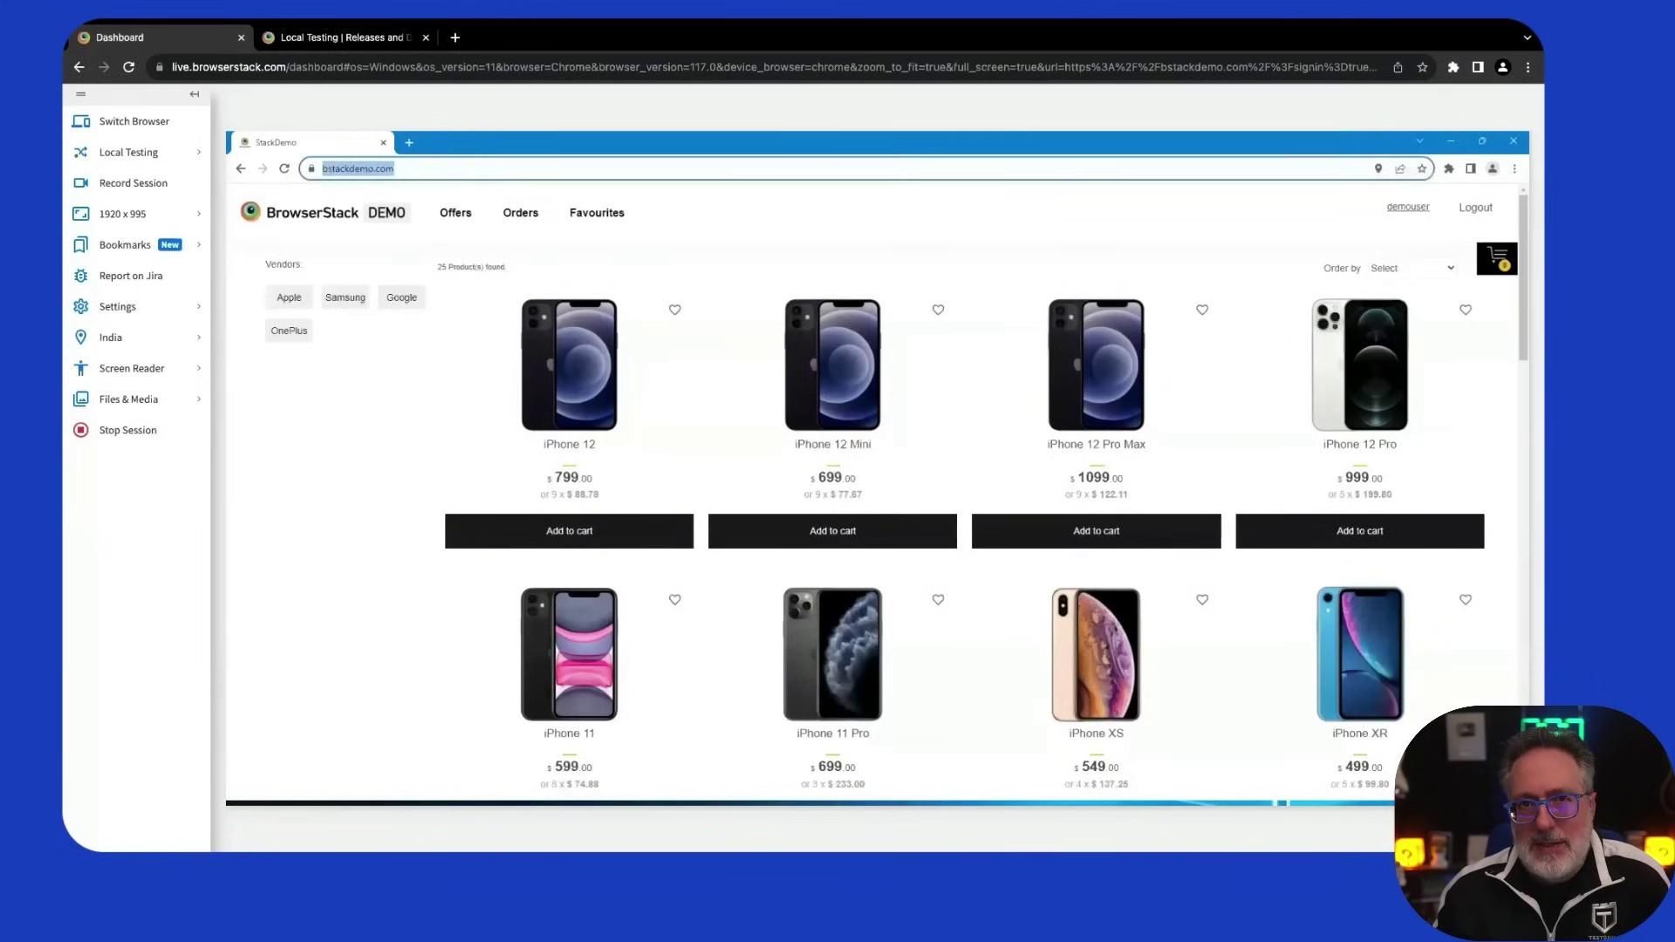
key(ctrl+v)
key(Return)
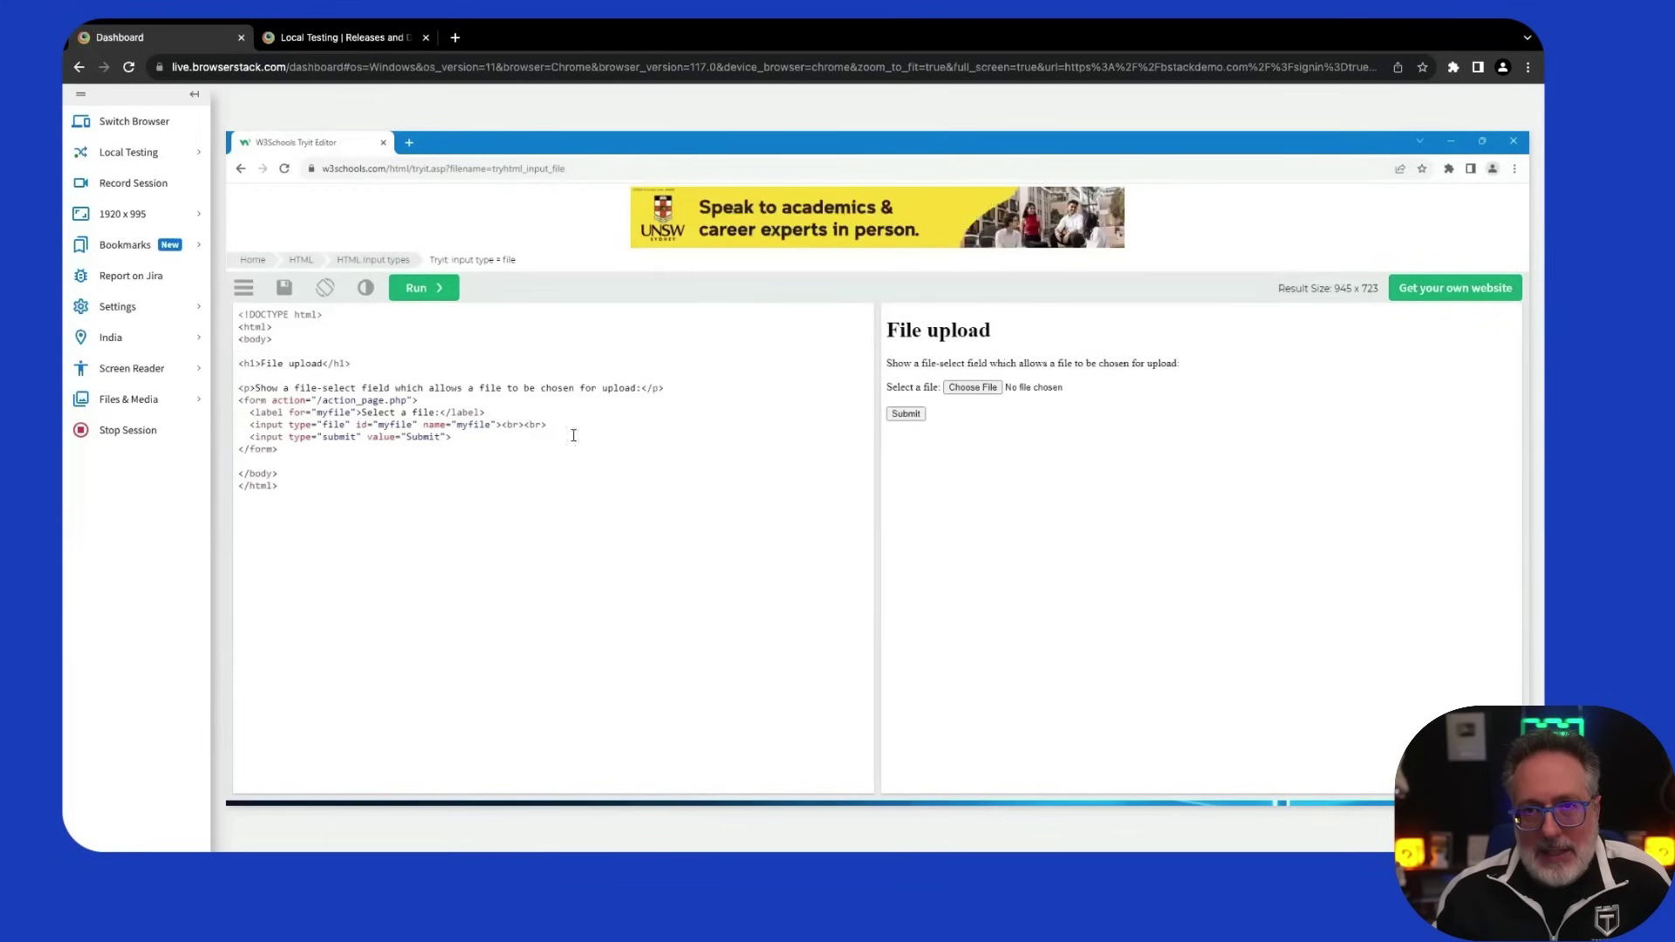
Upload the CSV file from the local machine to the remote machine's Downloads via Files & Media.
click(163, 403)
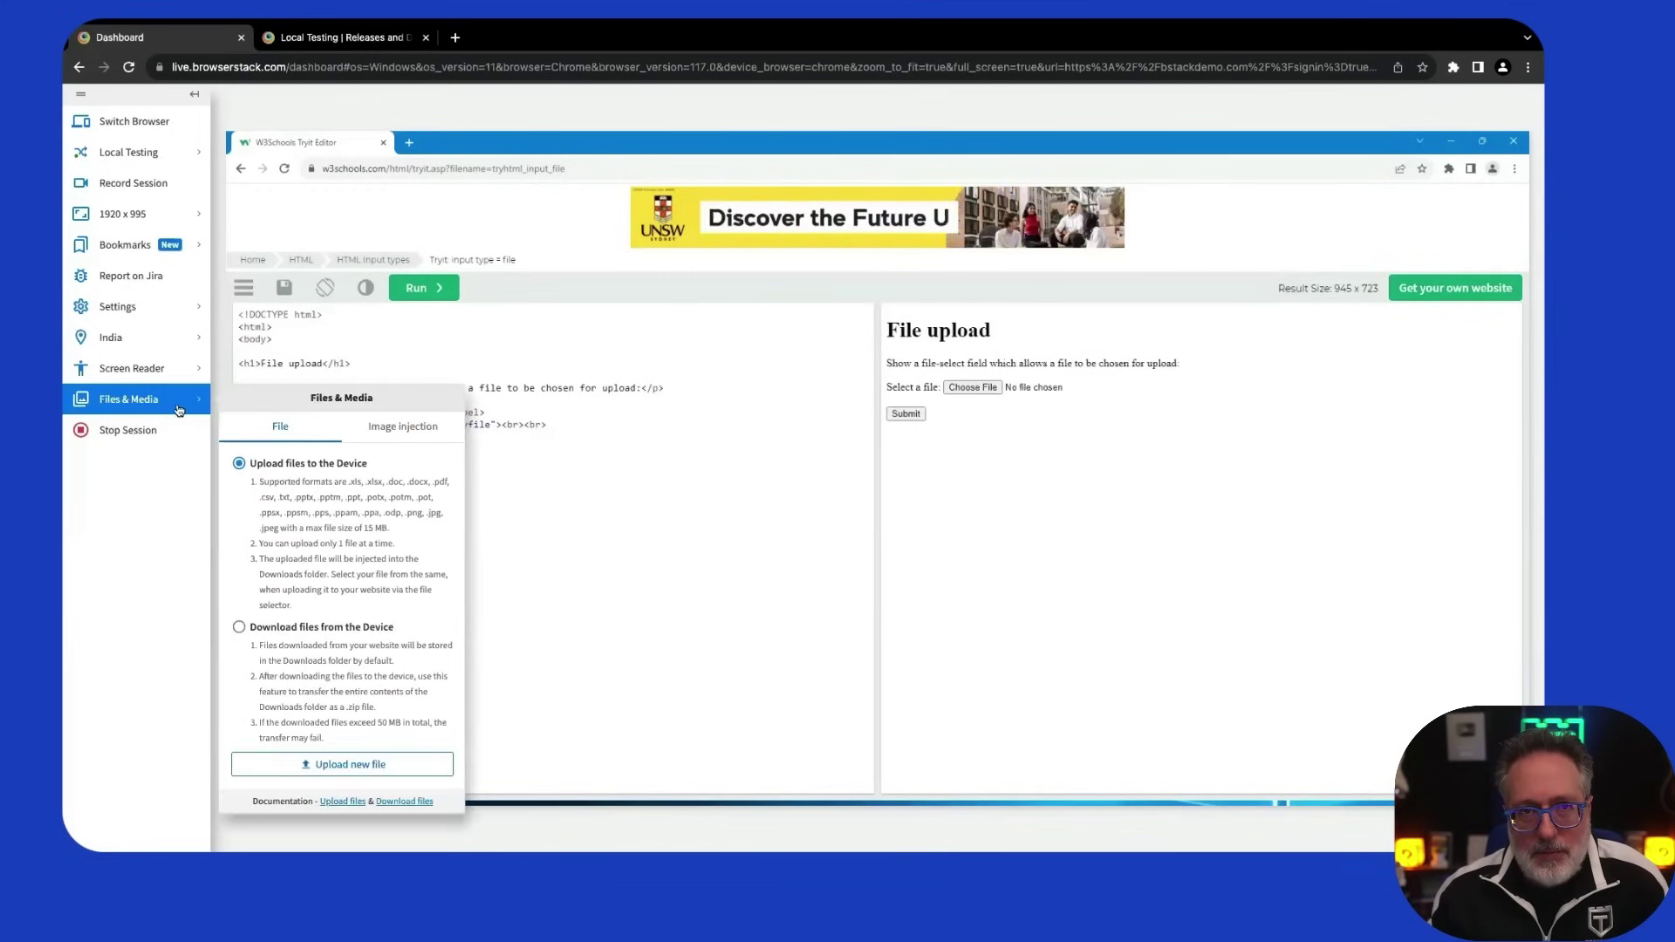
click(343, 764)
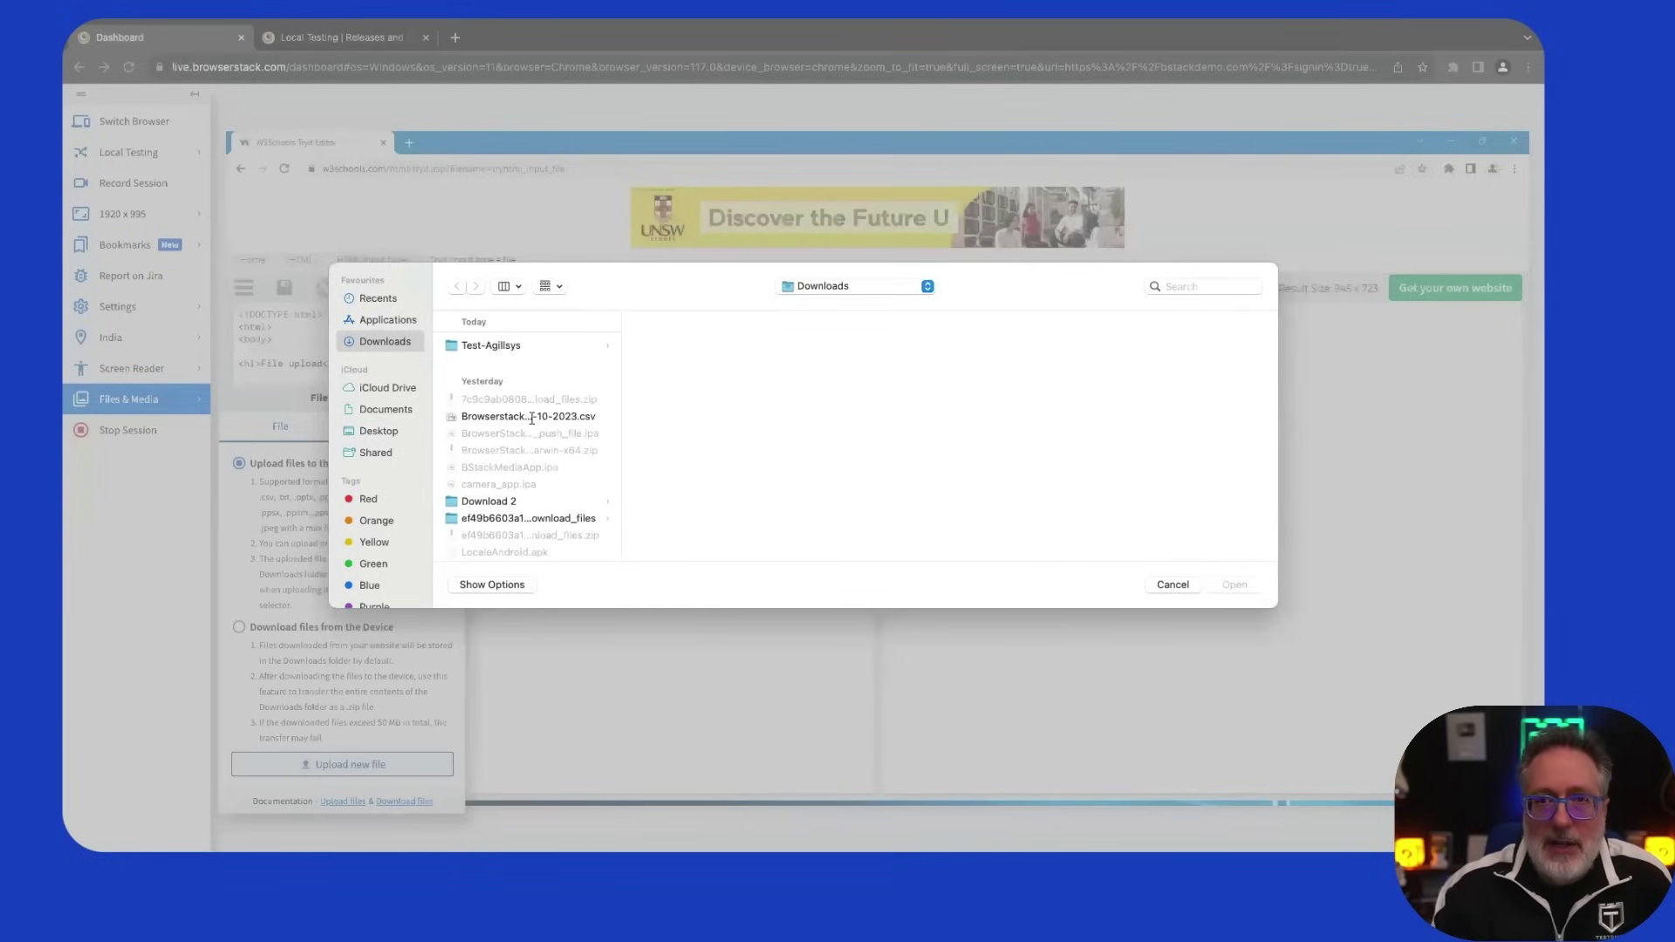
double_click(527, 416)
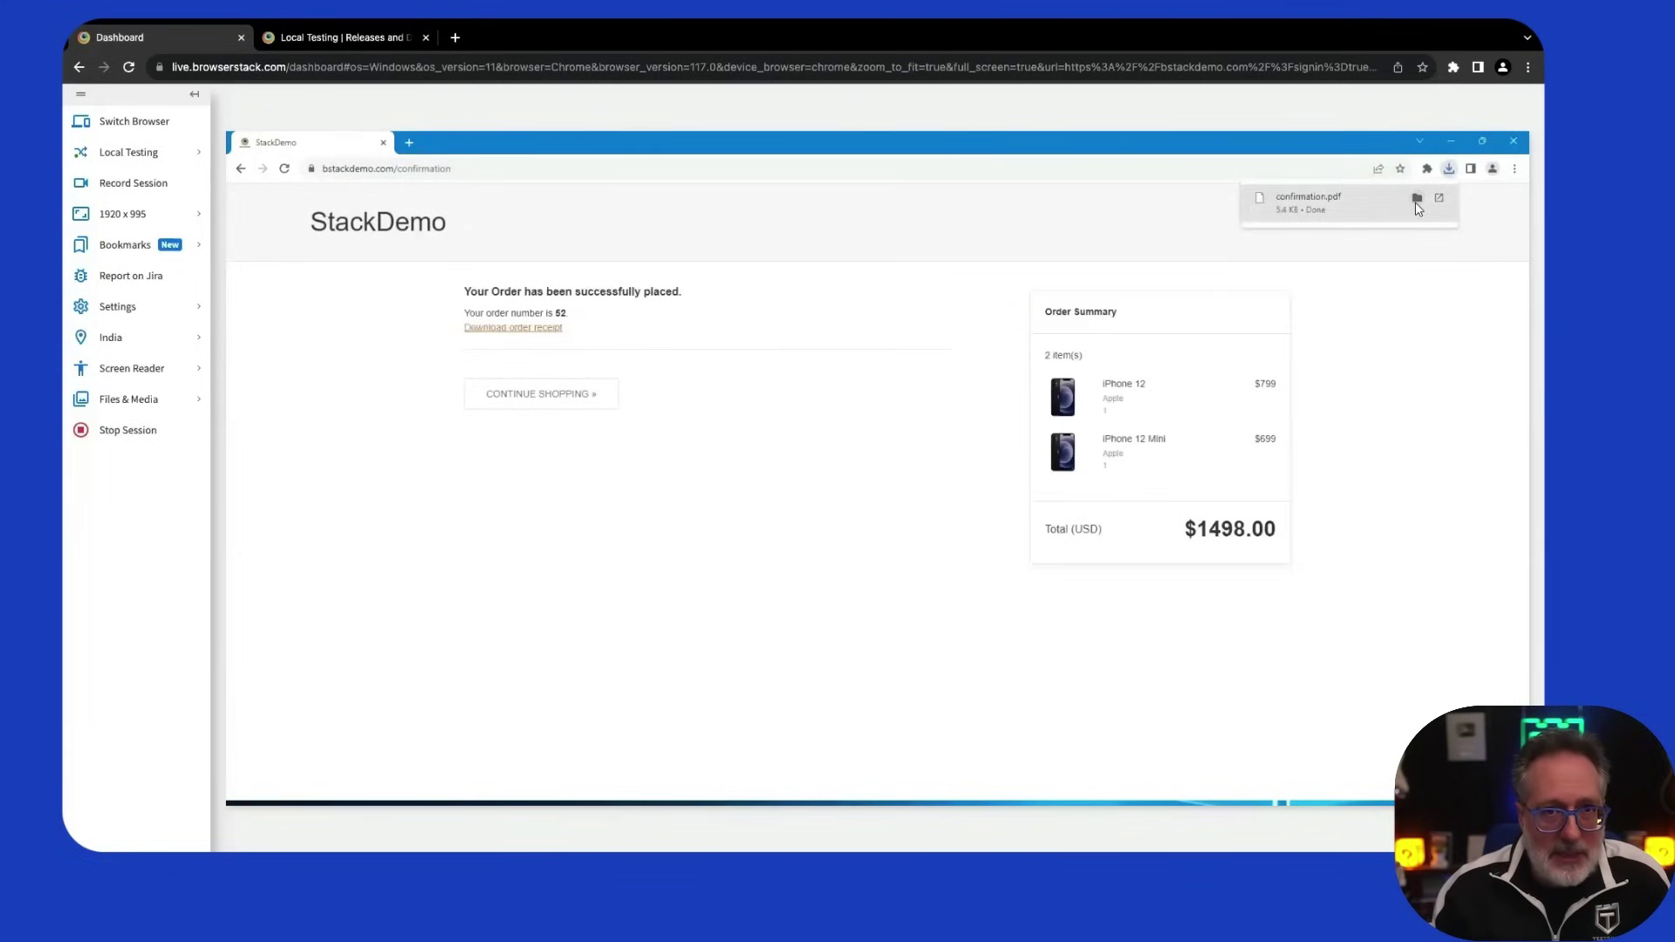
View the downloaded confirmation.pdf receipt in the Downloads folder, then close File Explorer.
click(1415, 198)
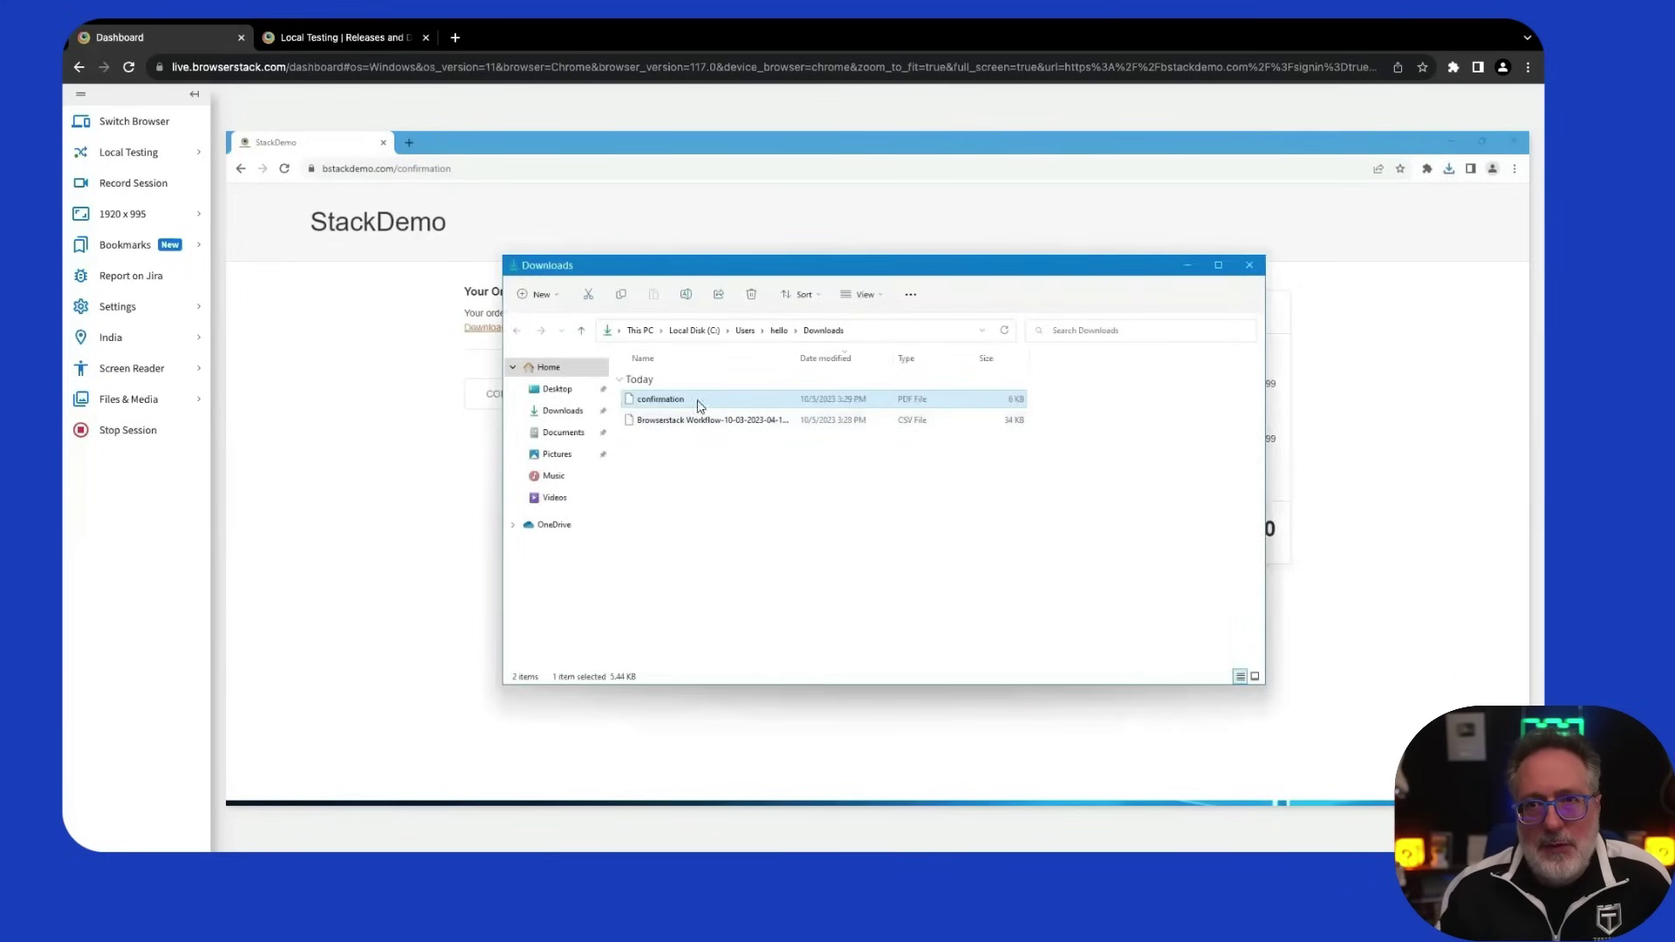
click(1250, 266)
click(192, 405)
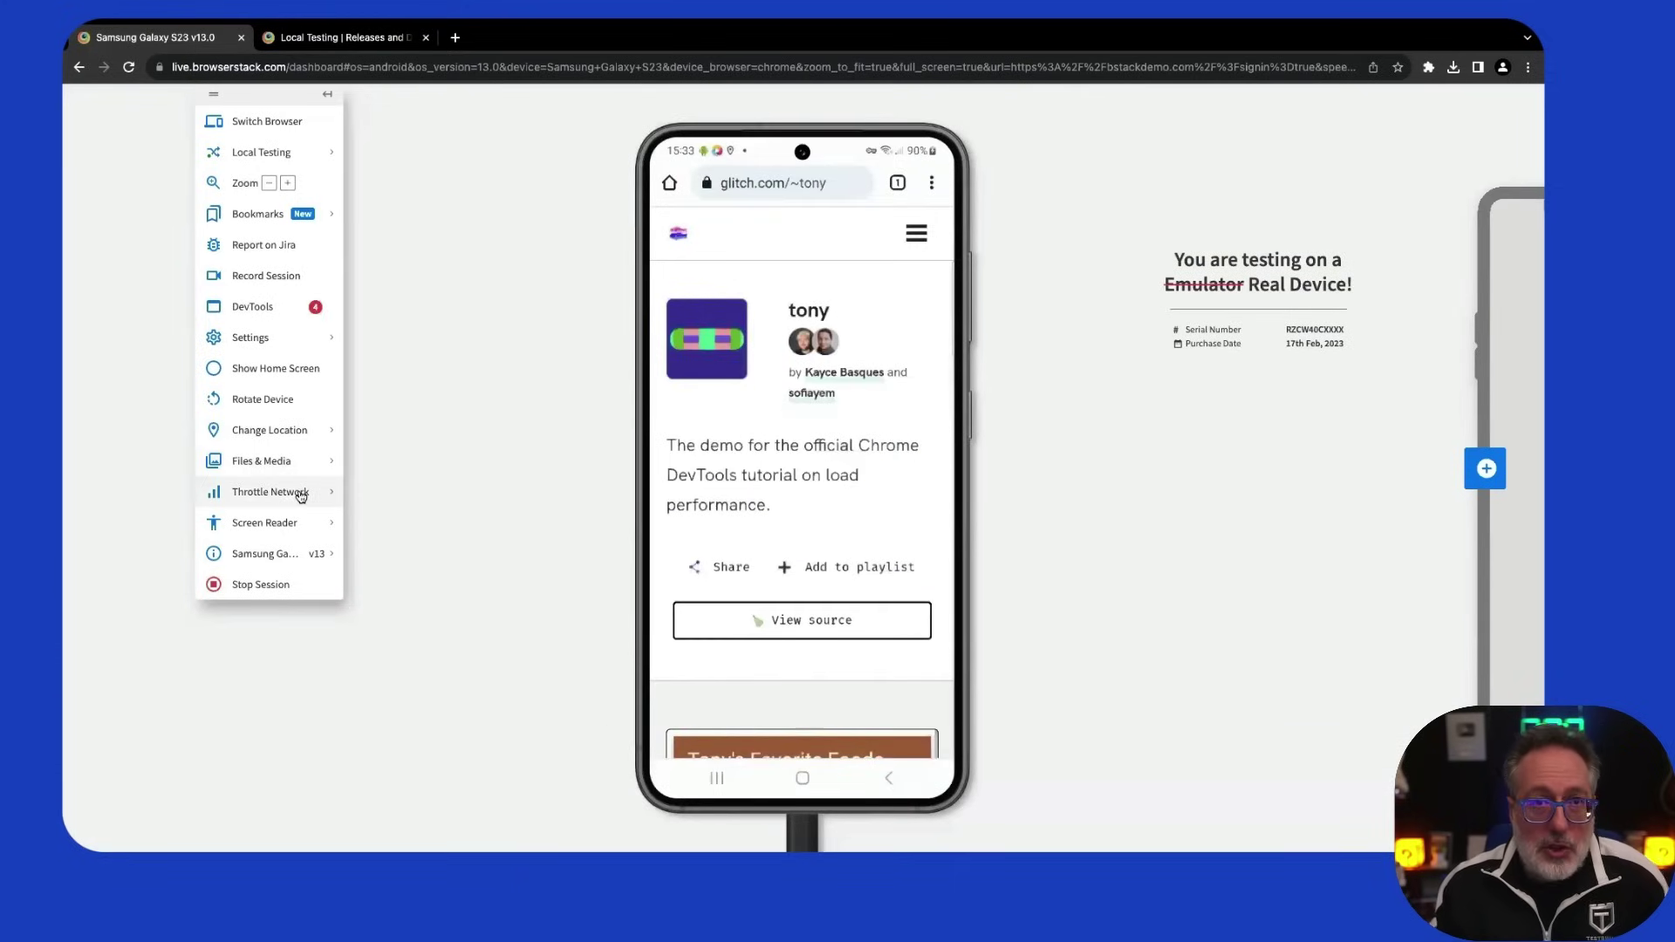
Throttle the Galaxy S23 network to '3G - good' and open DevTools for the device page.
click(299, 495)
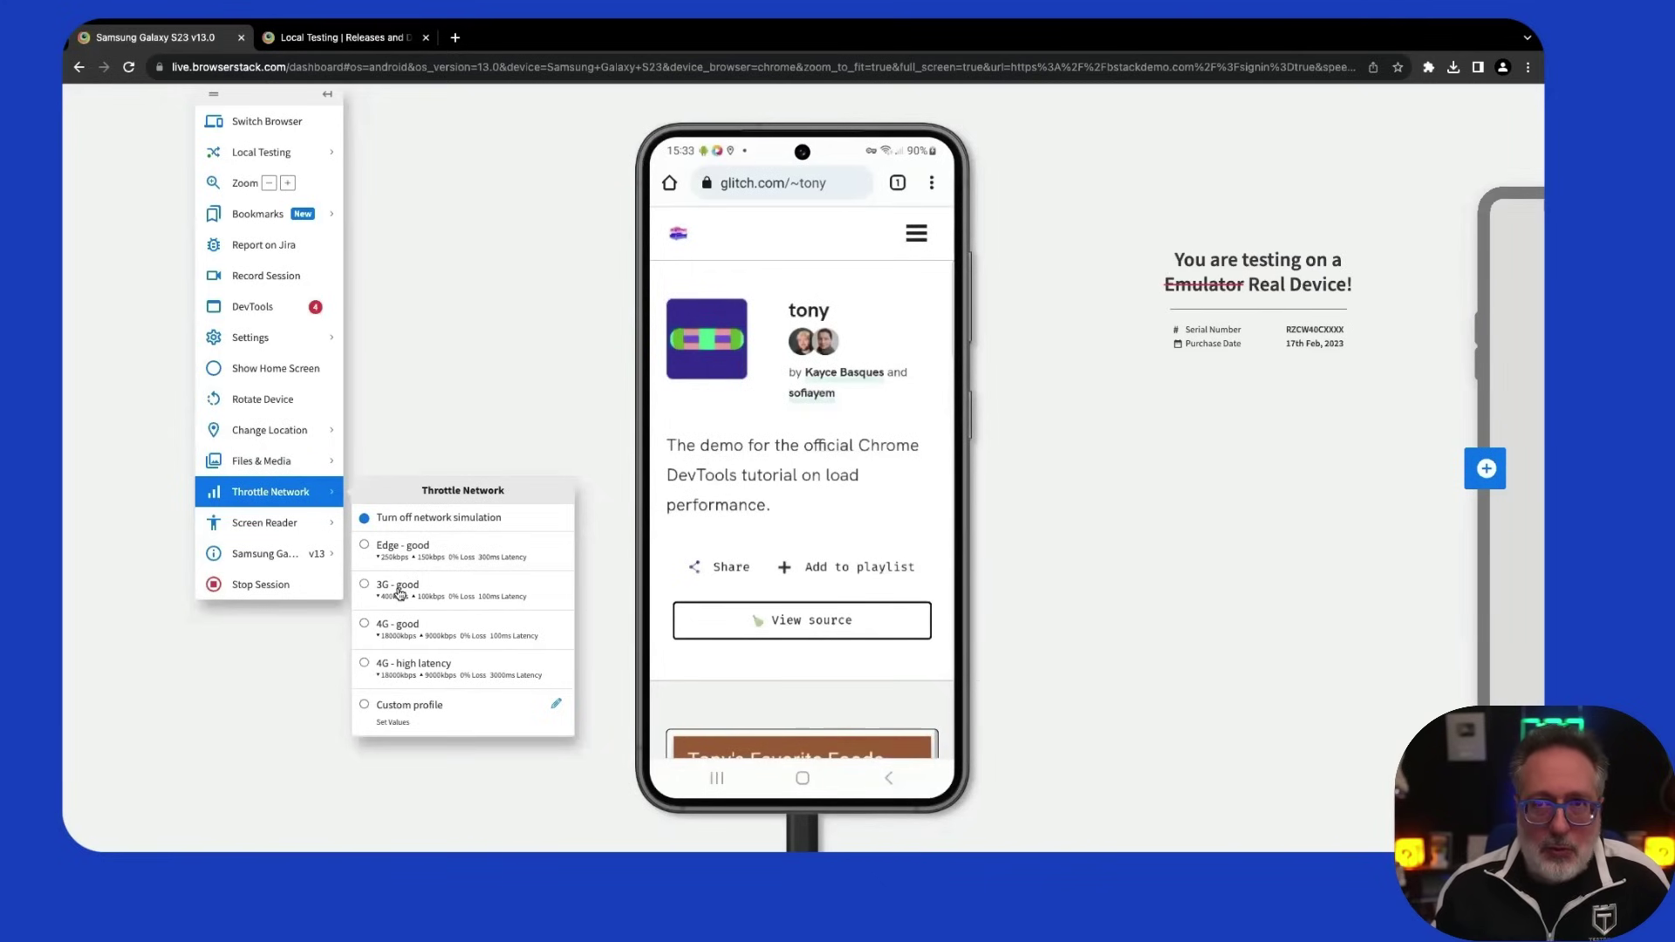
click(367, 587)
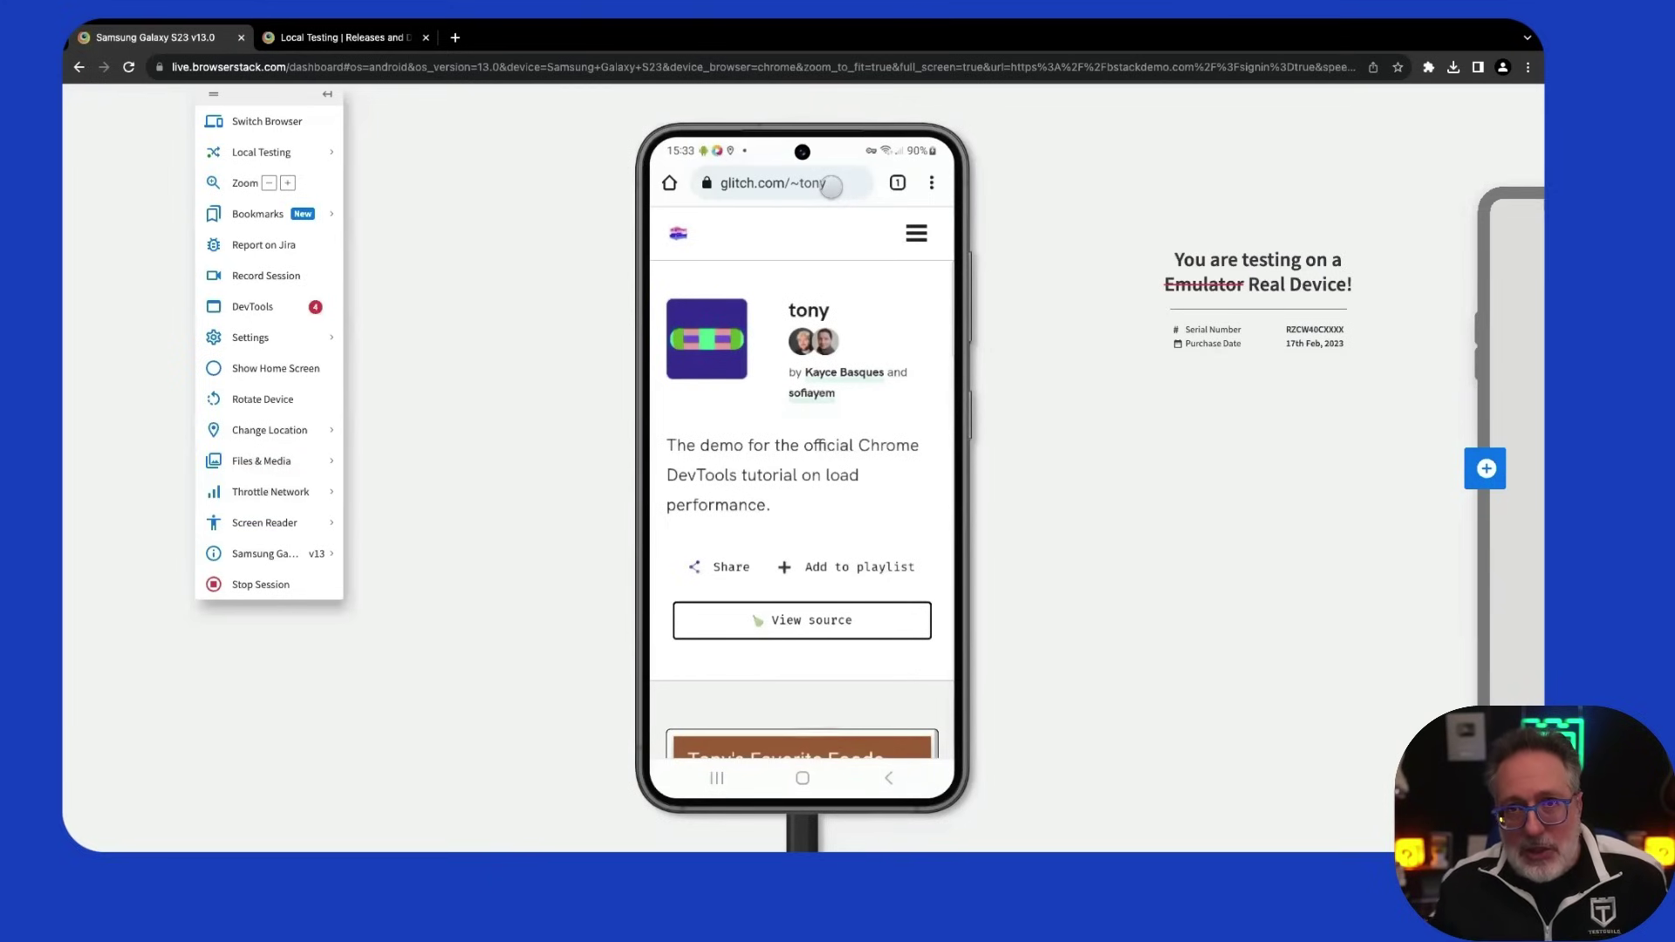
click(831, 186)
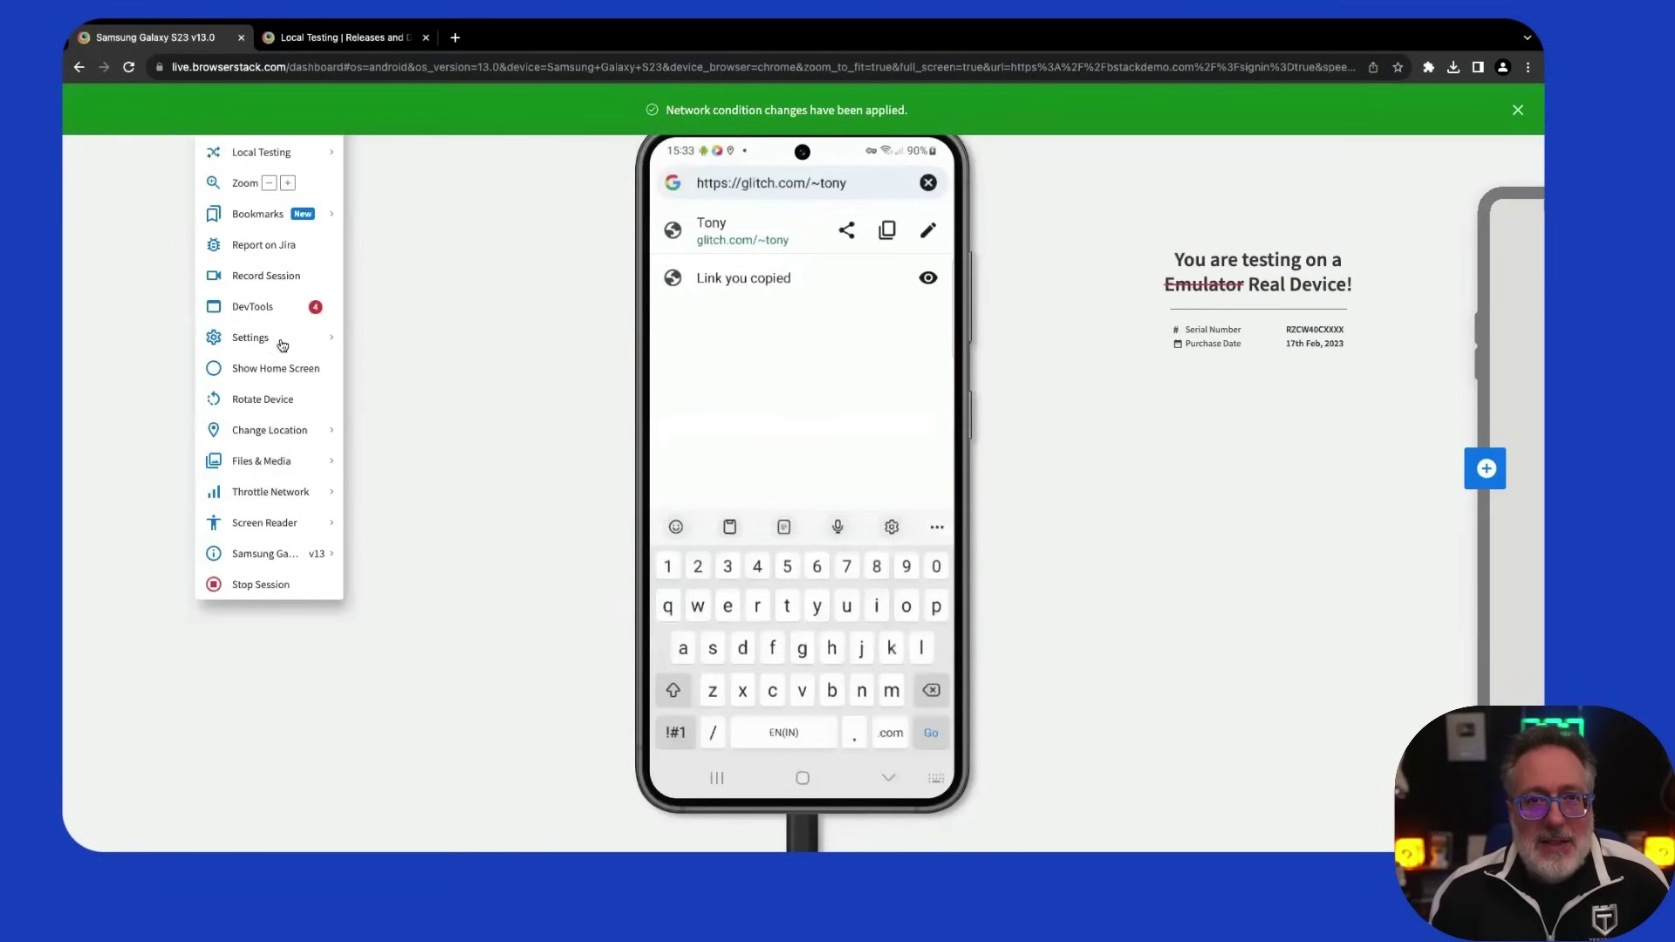
click(267, 309)
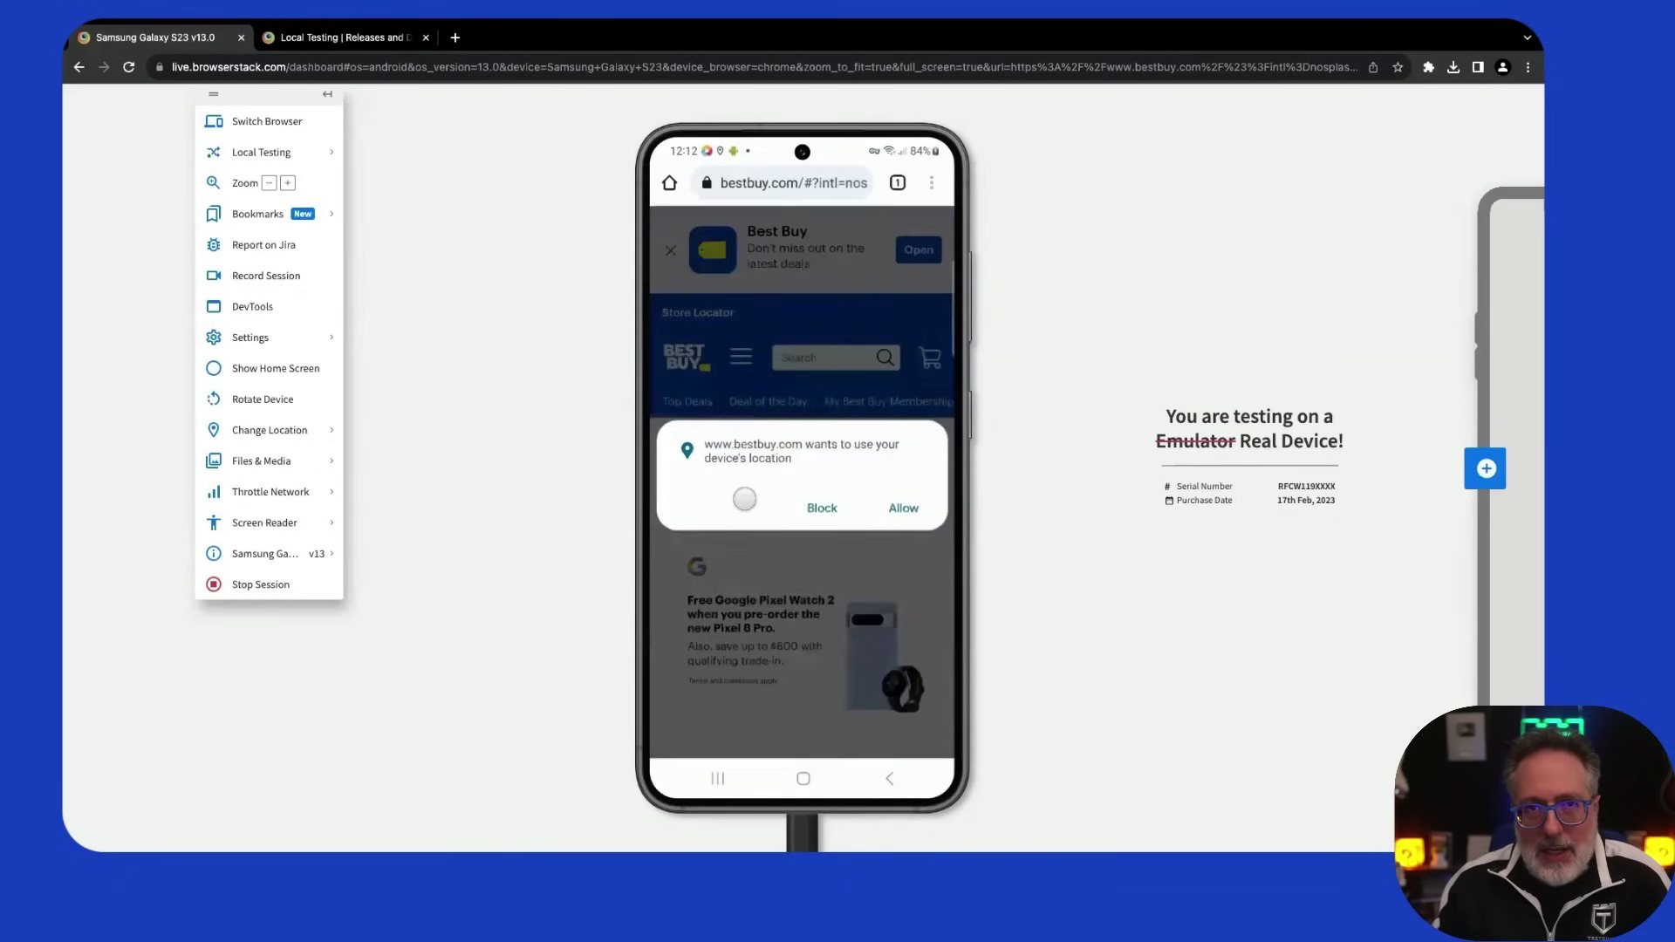
Allow Best Buy's site to access the Galaxy S23's location.
click(903, 508)
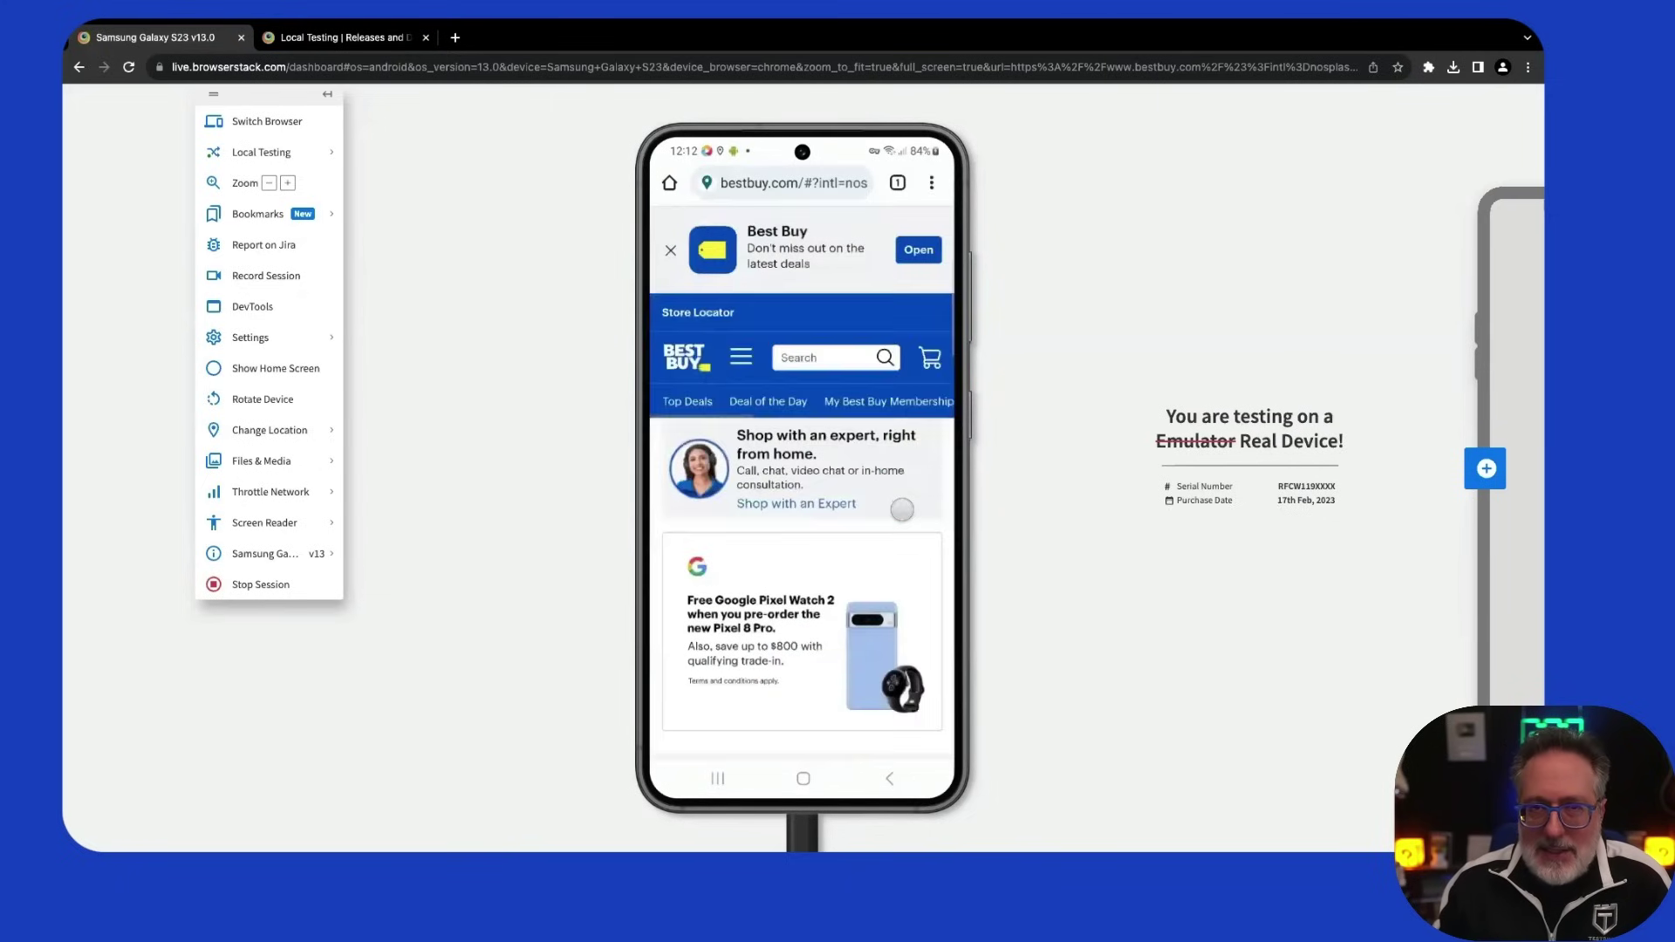